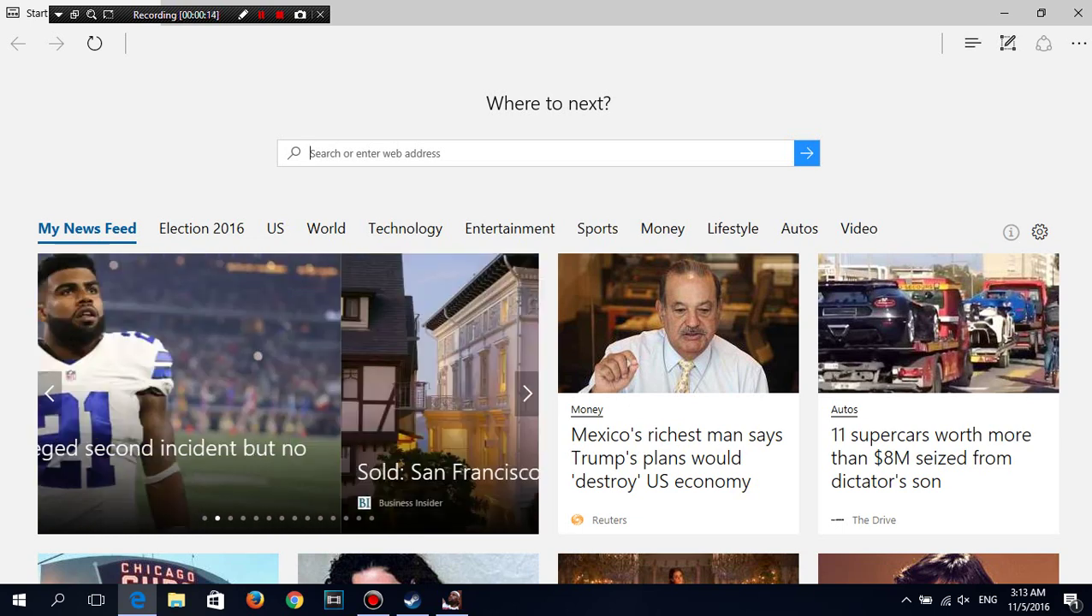
Step: Search the web for "nba 2k14 mods"
{"action": "type", "text": "nba"}
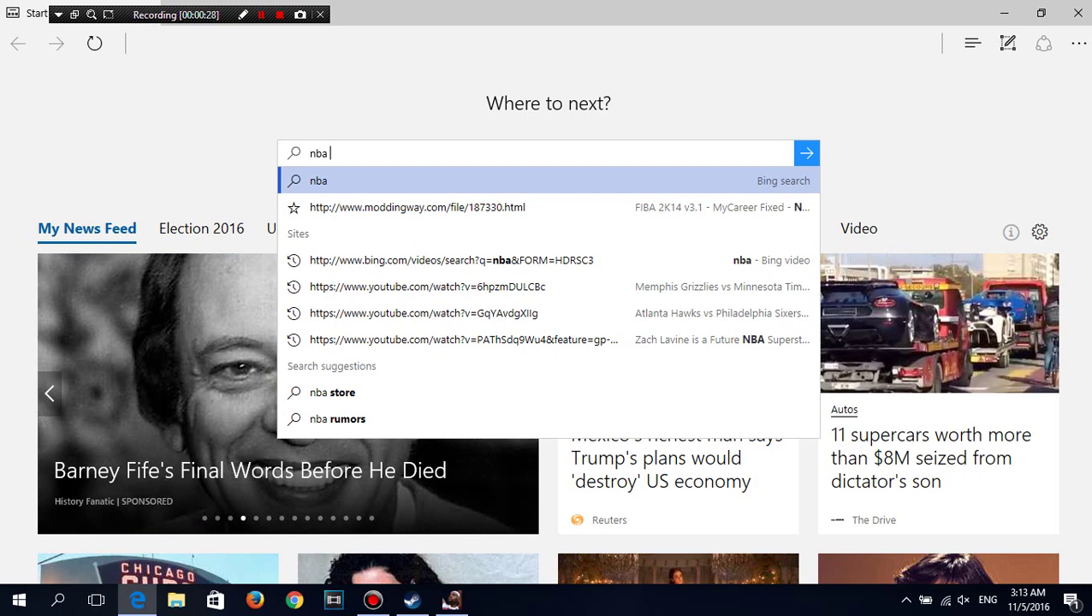
{"action": "type", "text": "2k1"}
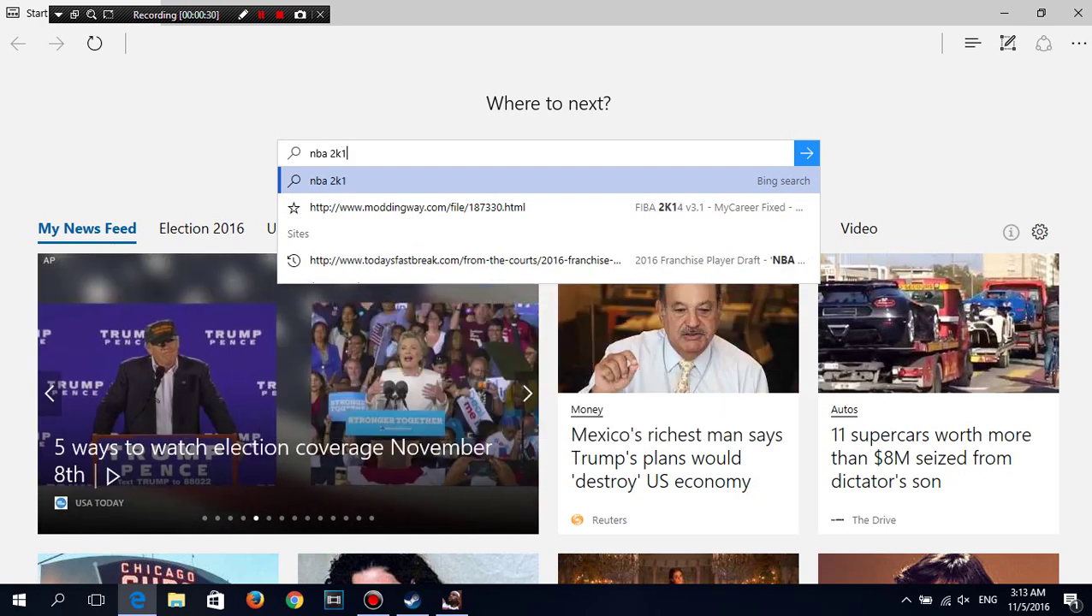
{"action": "type", "text": "4 mo"}
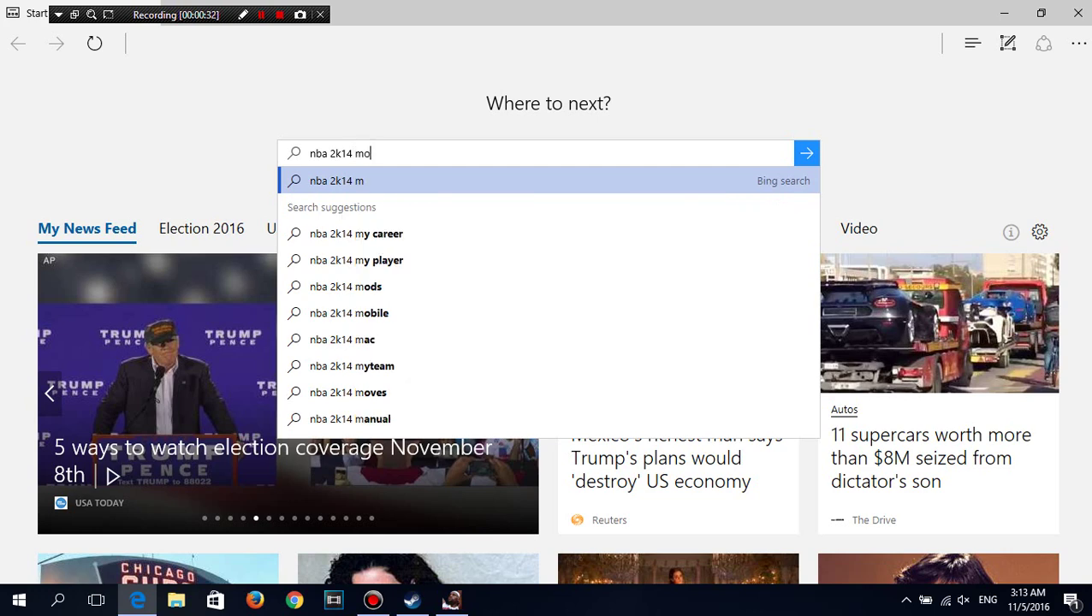
{"action": "type", "text": "ds"}
{"action": "key", "text": "Return"}
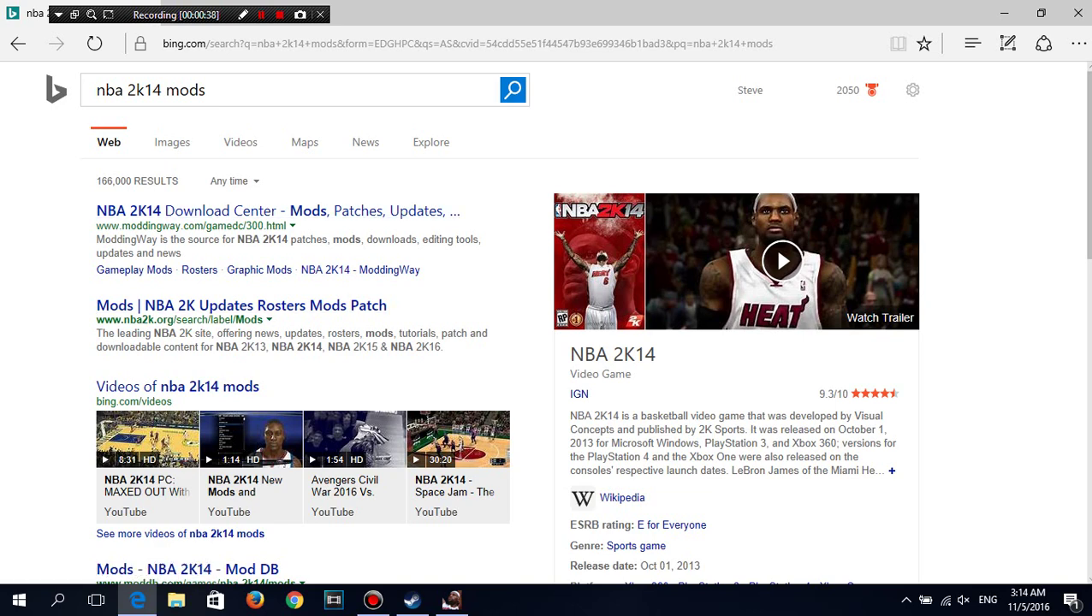
Step: Open the "NBA 2K14 Roster – Free Agency Update [Aug 10, 2016]" post from the NBA 2K14 section of nba2k.org
{"action": "left_click", "coordinate": [214, 307]}
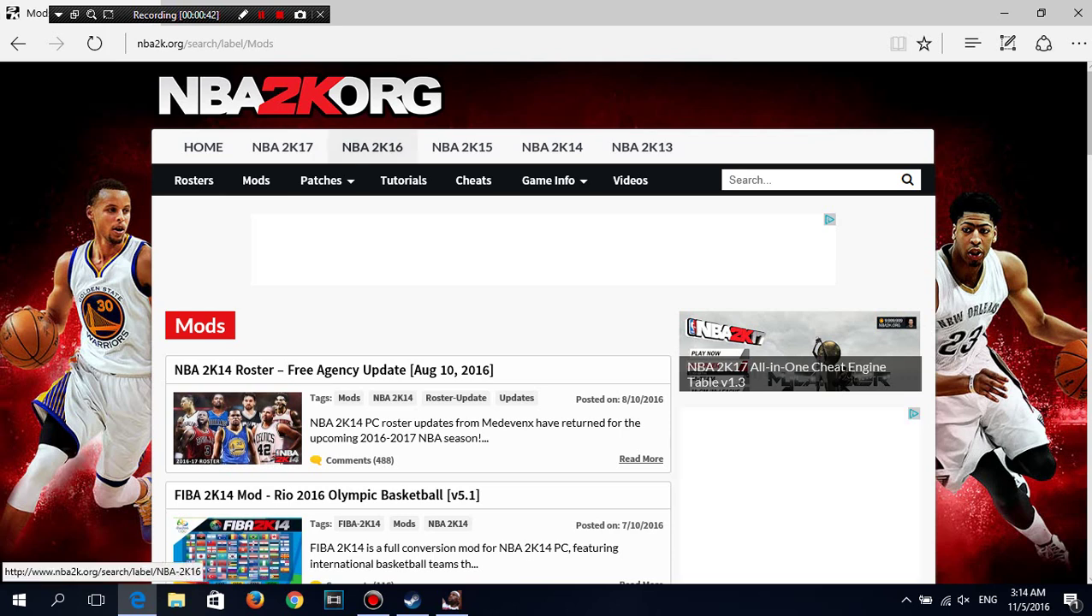
{"action": "left_click", "coordinate": [553, 146]}
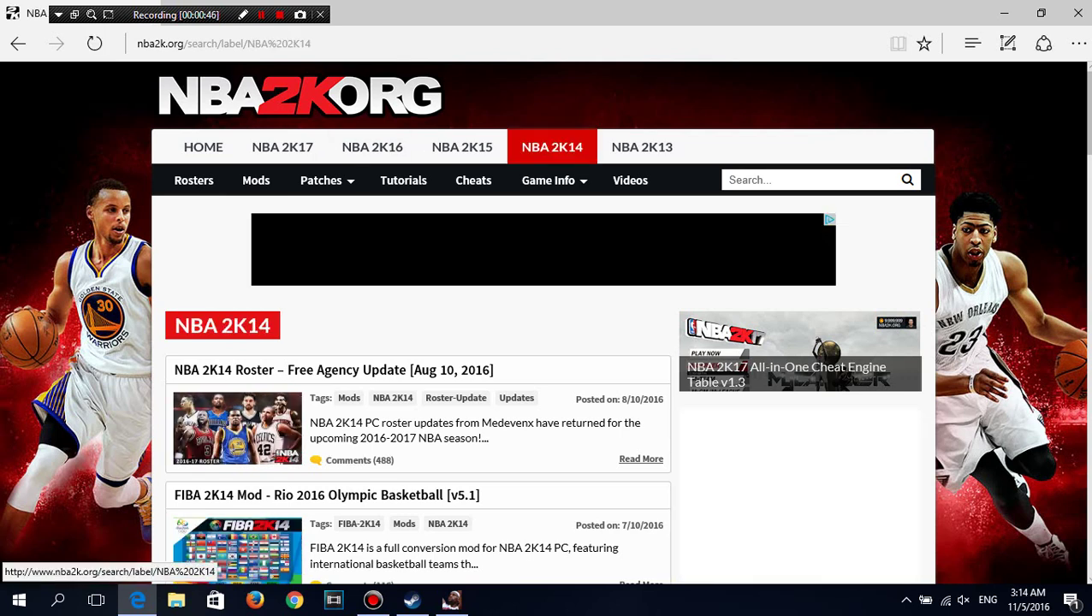
{"action": "scroll", "coordinate": [544, 343], "scroll_direction": "down", "scroll_amount": 2}
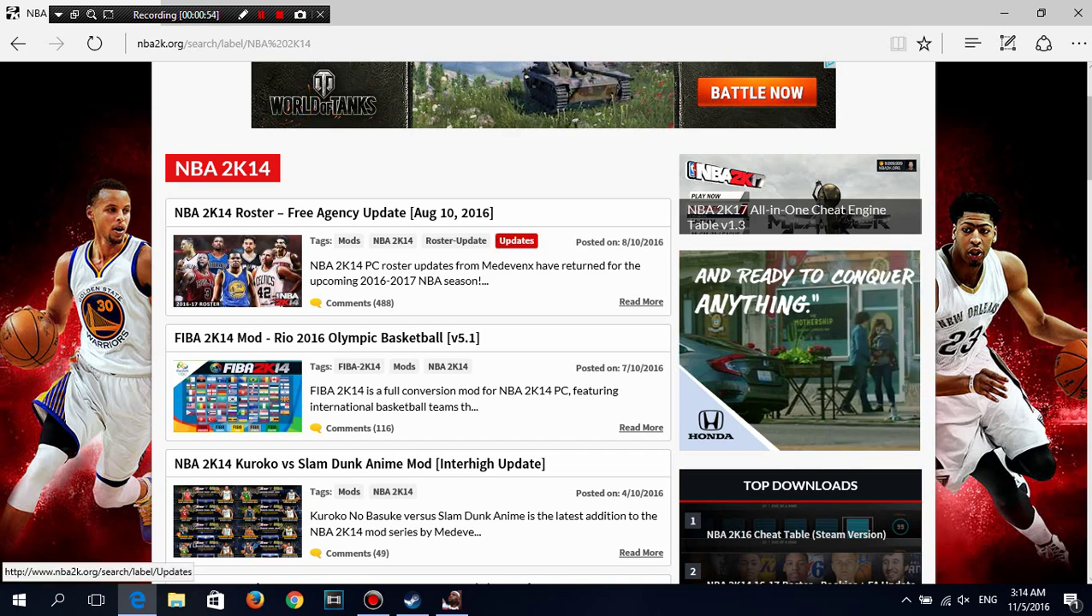
{"action": "left_click", "coordinate": [333, 212]}
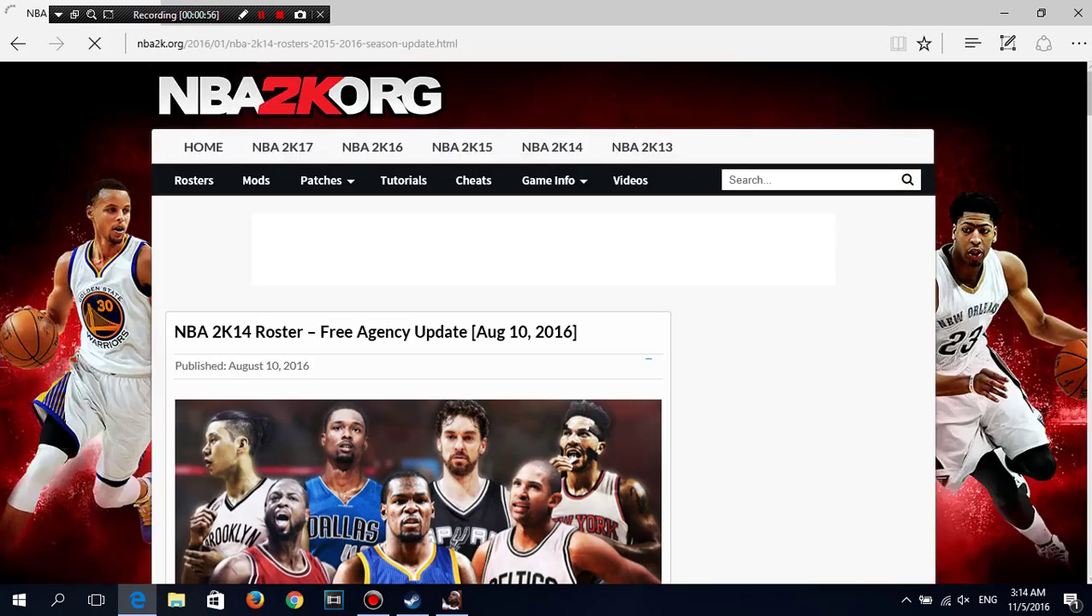
Step: Expand the "How to Install" section below the changelog of the roster post
{"action": "scroll", "coordinate": [546, 343], "scroll_direction": "down", "scroll_amount": 15}
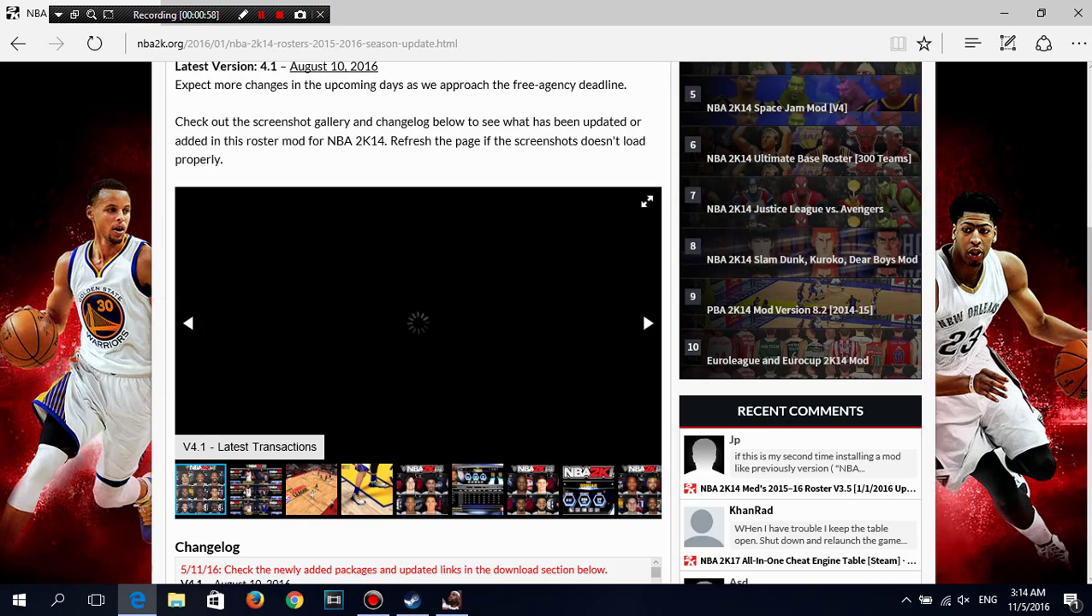
{"action": "scroll", "coordinate": [417, 411], "scroll_direction": "down", "scroll_amount": 10}
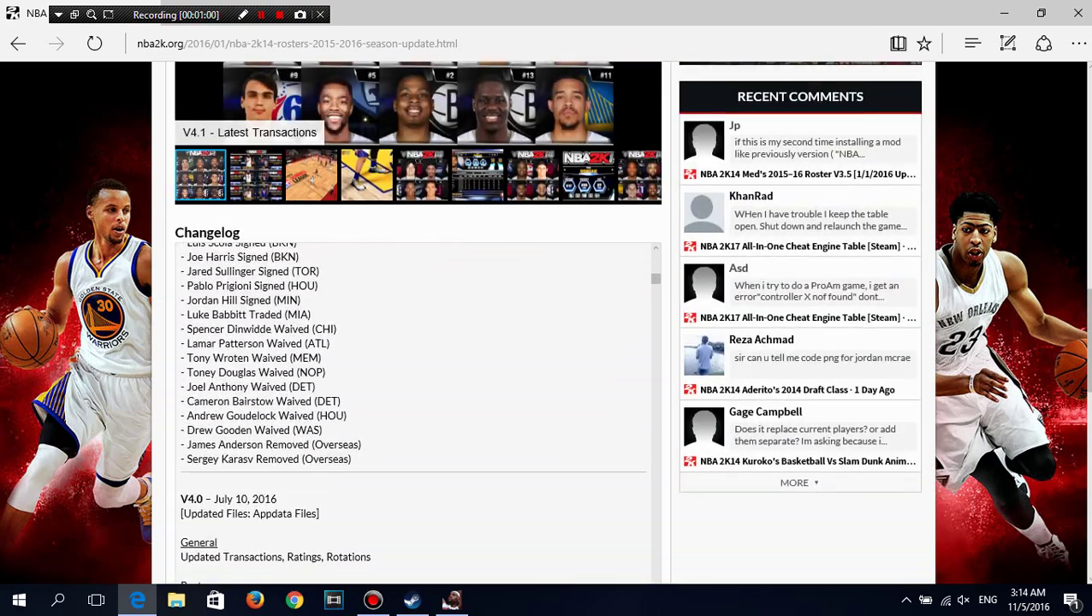
{"action": "scroll", "coordinate": [418, 411], "scroll_direction": "down", "scroll_amount": 12}
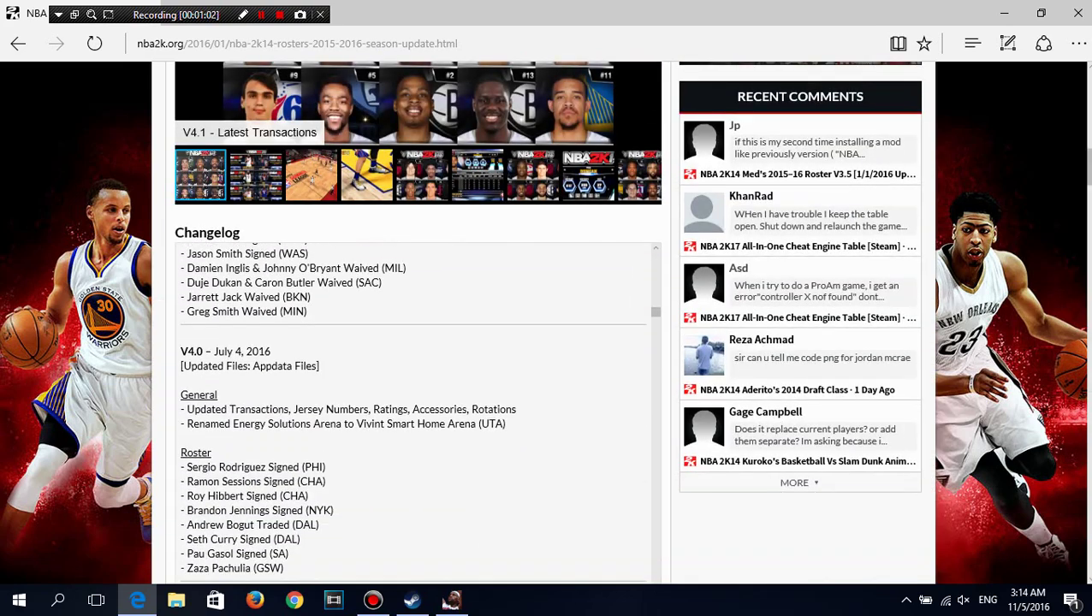
{"action": "scroll", "coordinate": [418, 343], "scroll_direction": "down", "scroll_amount": 7}
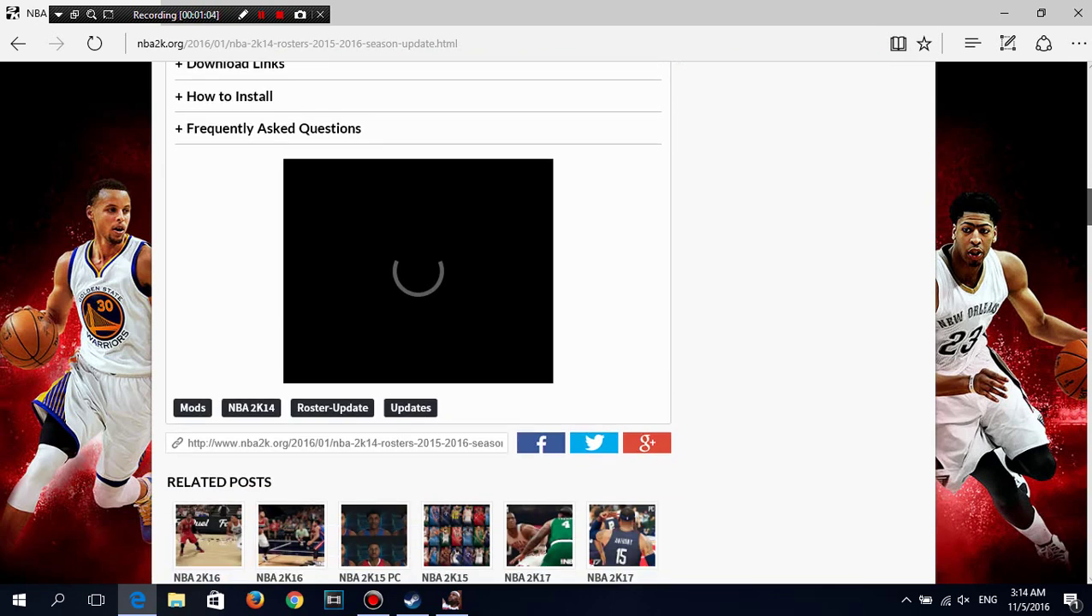
{"action": "scroll", "coordinate": [418, 342], "scroll_direction": "up", "scroll_amount": 3}
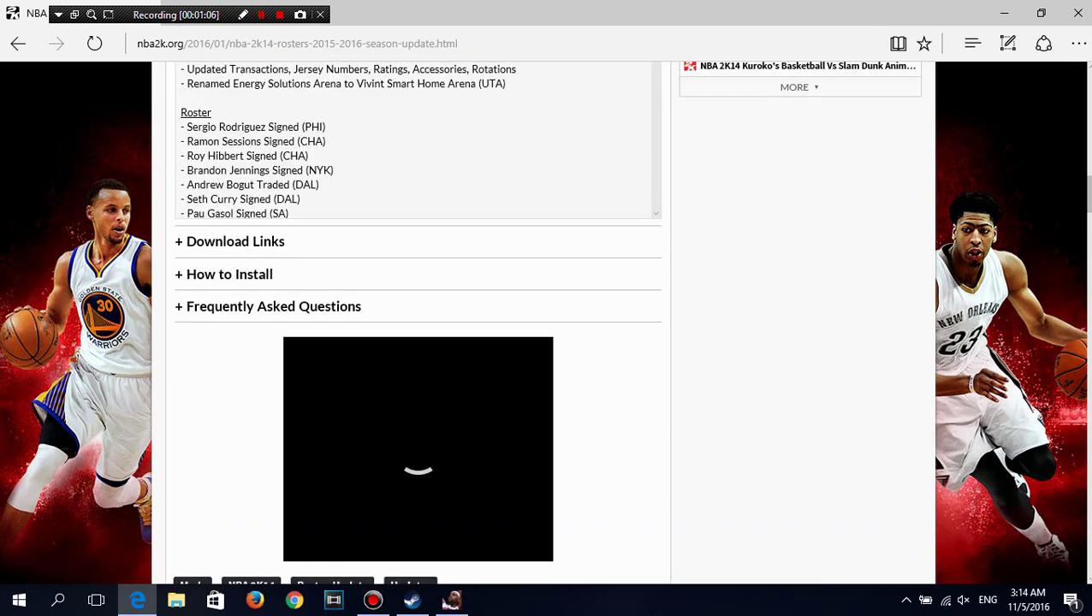
{"action": "left_click", "coordinate": [230, 274]}
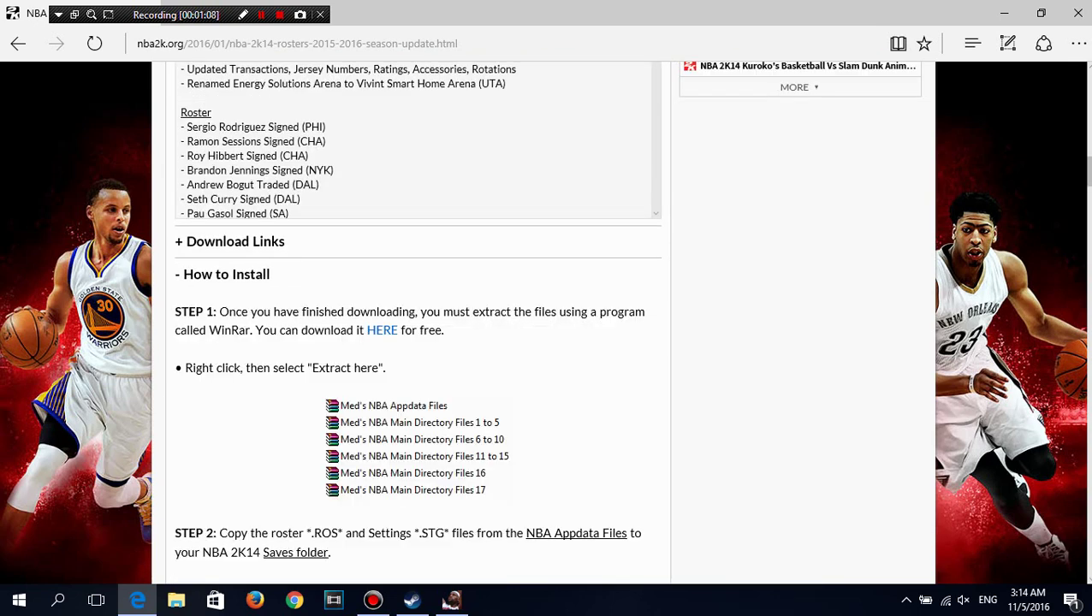
Step: Read the instructions for extracting the mod files and copying the roster and settings files to the Saves folder
{"action": "scroll", "coordinate": [418, 343], "scroll_direction": "down", "scroll_amount": 2}
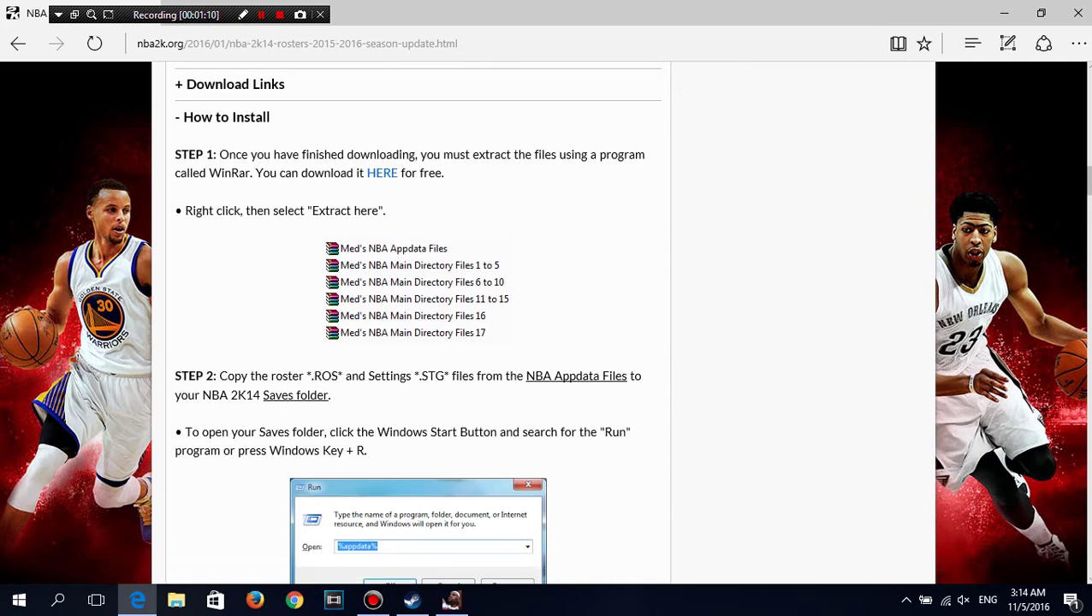
{"action": "scroll", "coordinate": [418, 531], "scroll_direction": "down", "scroll_amount": 1}
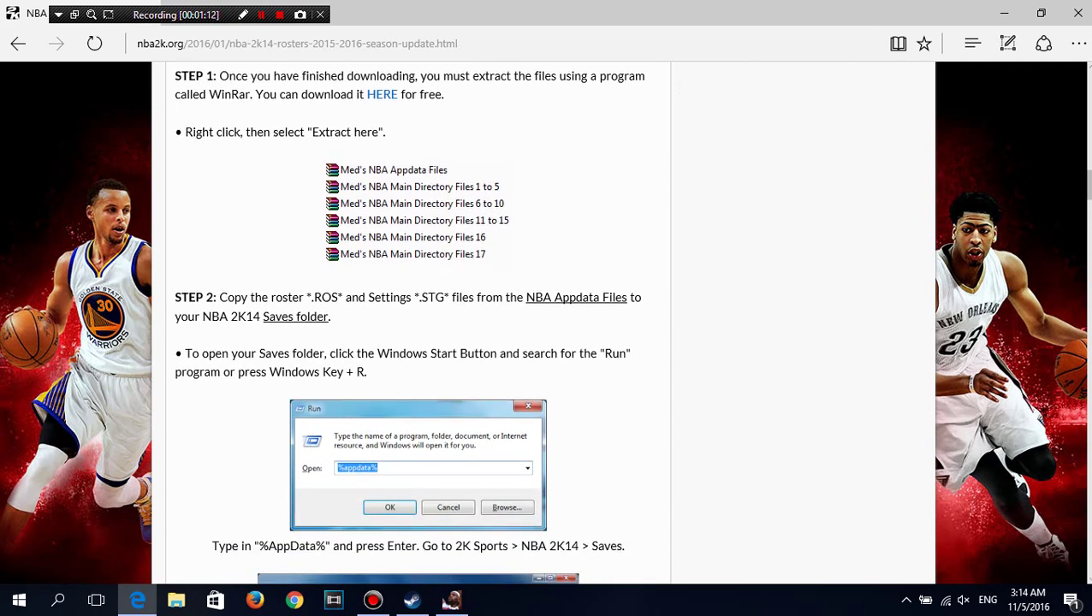
{"action": "left_click_drag", "start_coordinate": [219, 297], "coordinate": [331, 317]}
{"action": "left_click", "coordinate": [359, 318]}
{"action": "scroll", "coordinate": [359, 318], "scroll_direction": "down", "scroll_amount": 2}
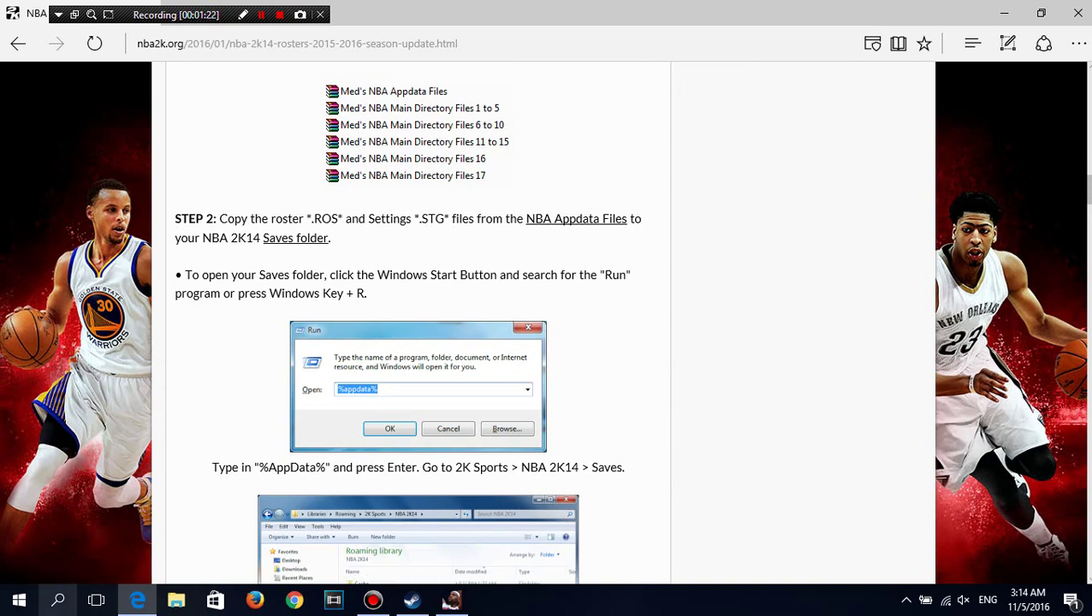
Step: Open the AppData Roaming folder by running %appdata%
{"action": "left_click", "coordinate": [59, 600]}
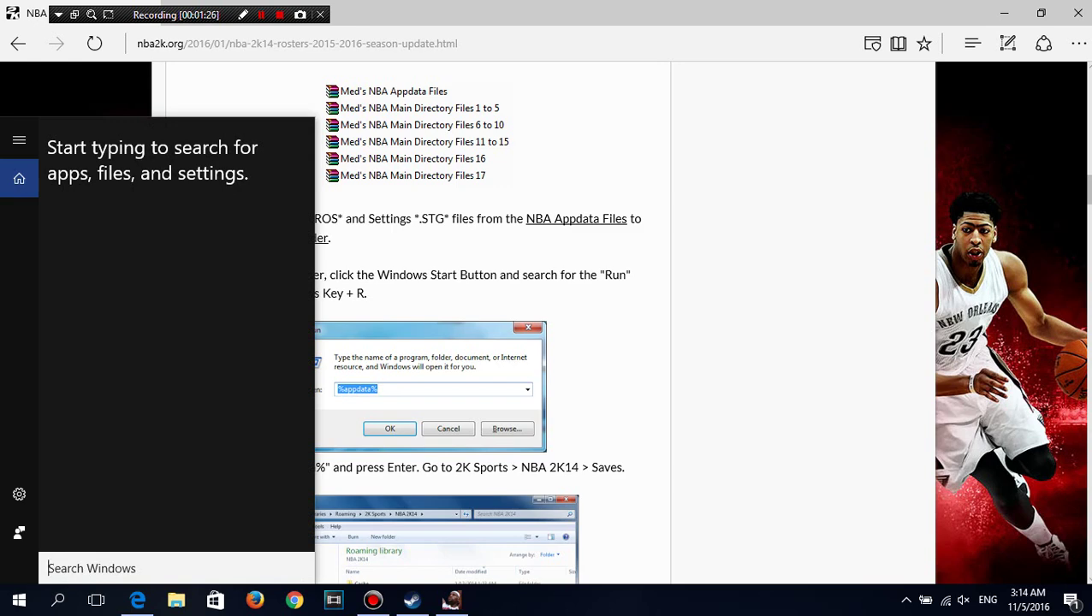
{"action": "key", "text": "Escape"}
{"action": "key", "text": "super+r"}
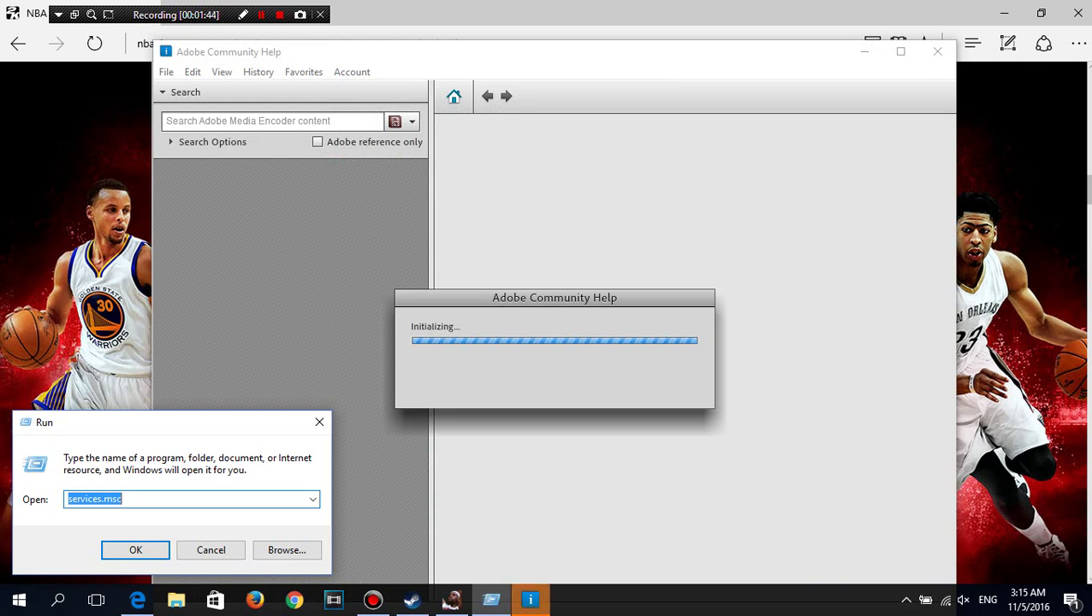
{"action": "type", "text": "5"}
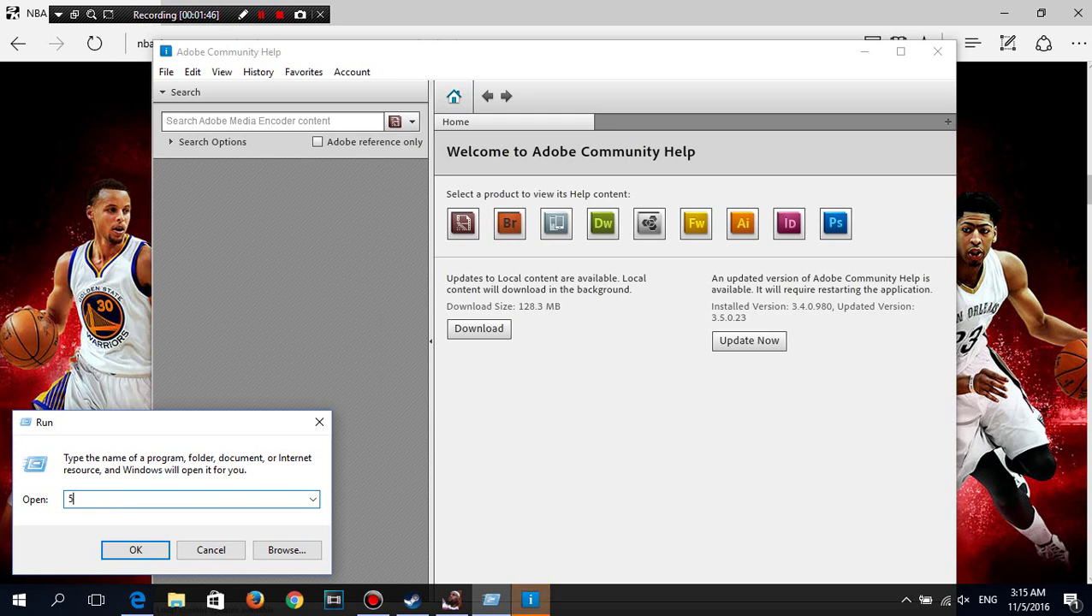
{"action": "key", "text": "BackSpace"}
{"action": "type", "text": "%"}
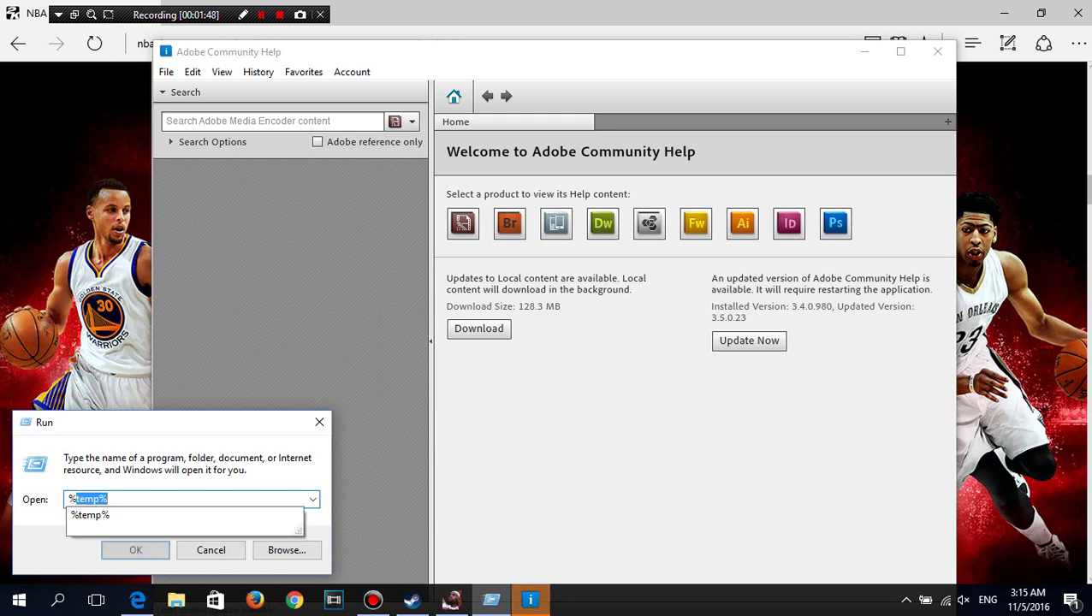
{"action": "type", "text": "a"}
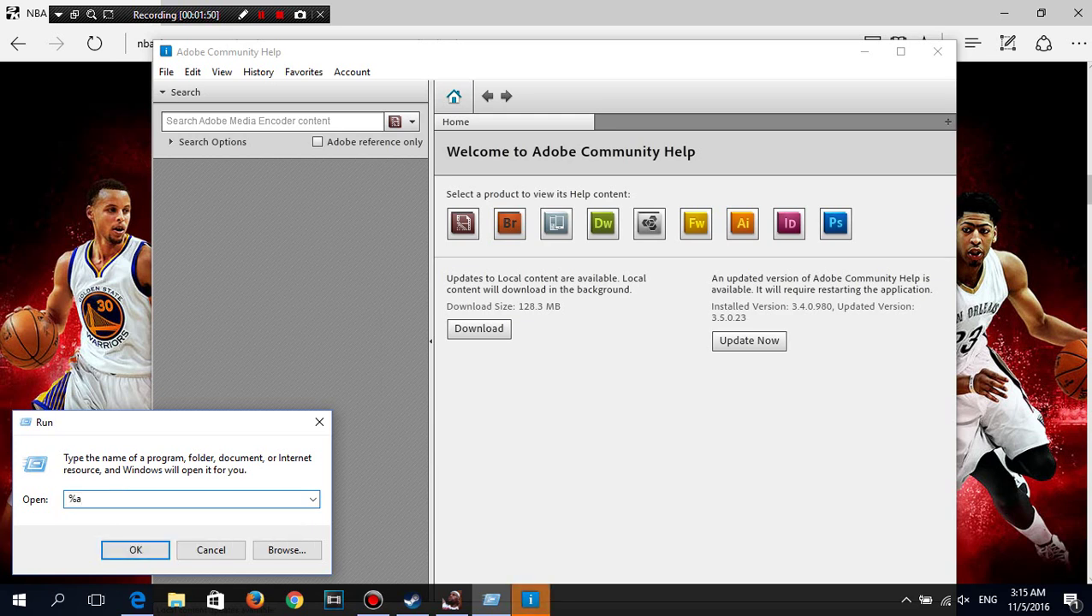
{"action": "type", "text": "ppda"}
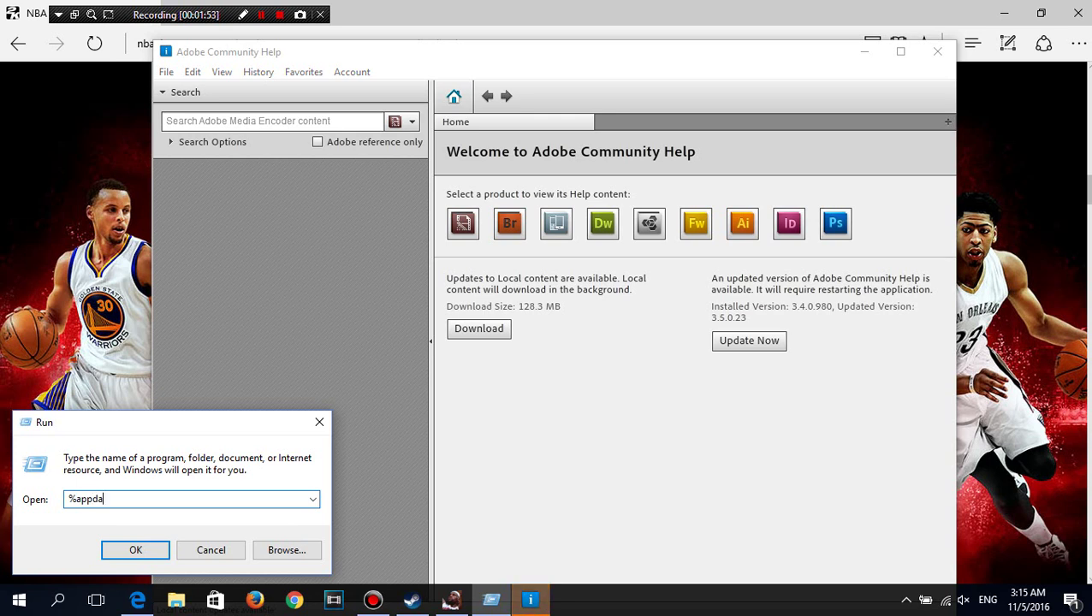
{"action": "type", "text": "ta%"}
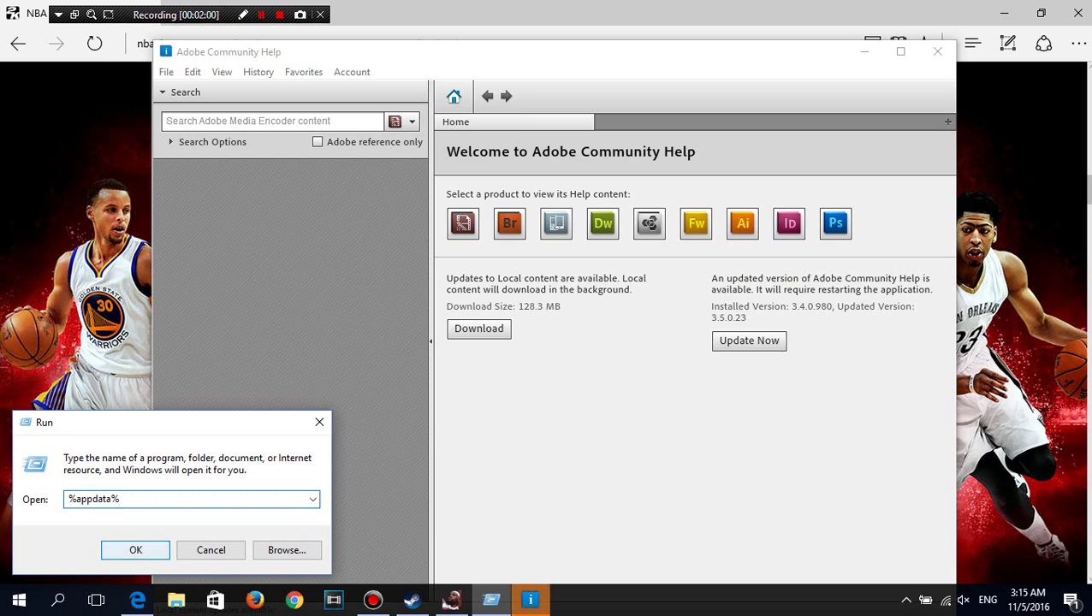
{"action": "key", "text": "Return"}
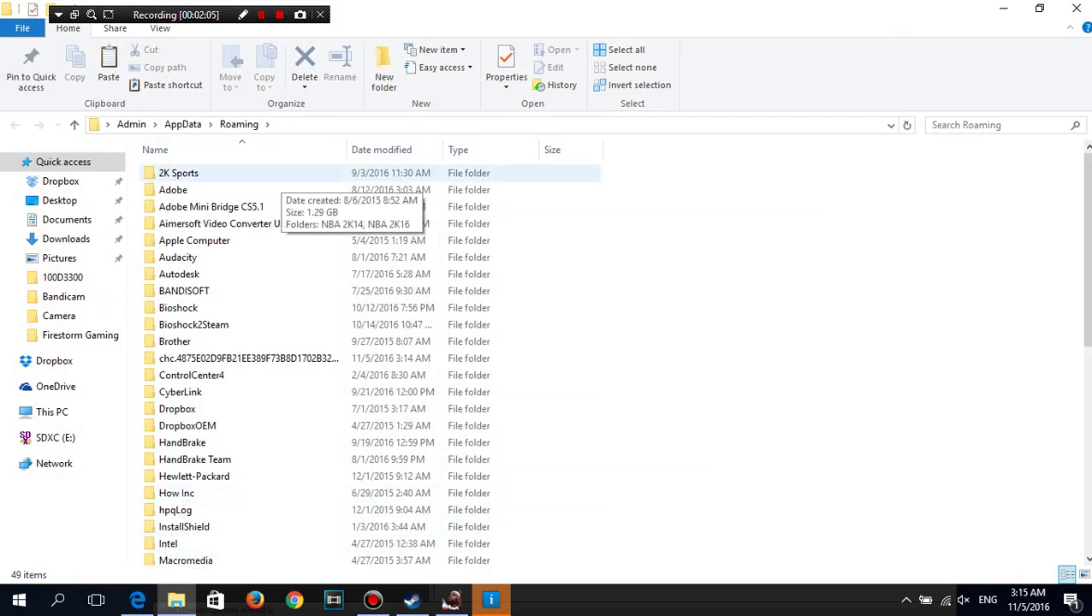
Step: Open the Saves folder inside 2K Sports > NBA 2K14 and look through its roster, settings and draft class files
{"action": "double_click", "coordinate": [274, 173]}
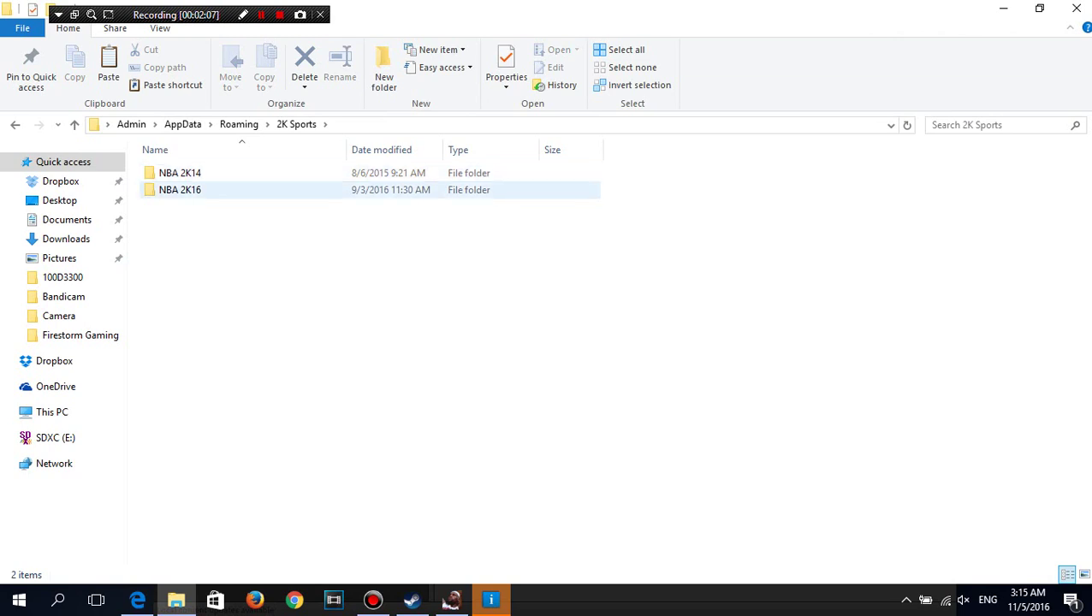
{"action": "double_click", "coordinate": [274, 173]}
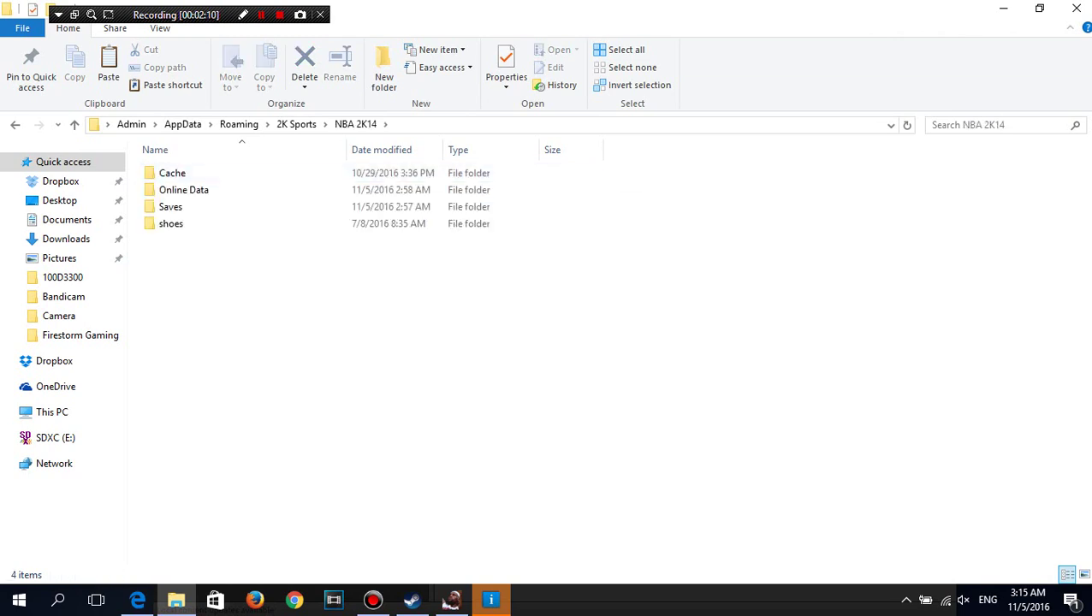
{"action": "double_click", "coordinate": [197, 207]}
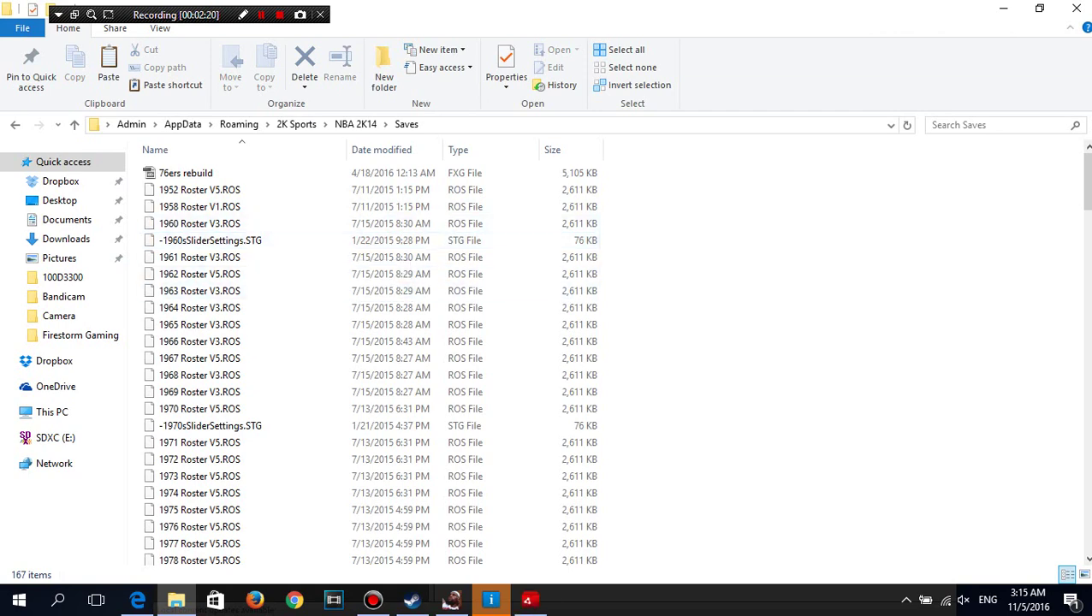
{"action": "scroll", "coordinate": [257, 257], "scroll_direction": "down", "scroll_amount": 1}
{"action": "scroll", "coordinate": [214, 354], "scroll_direction": "down", "scroll_amount": 8}
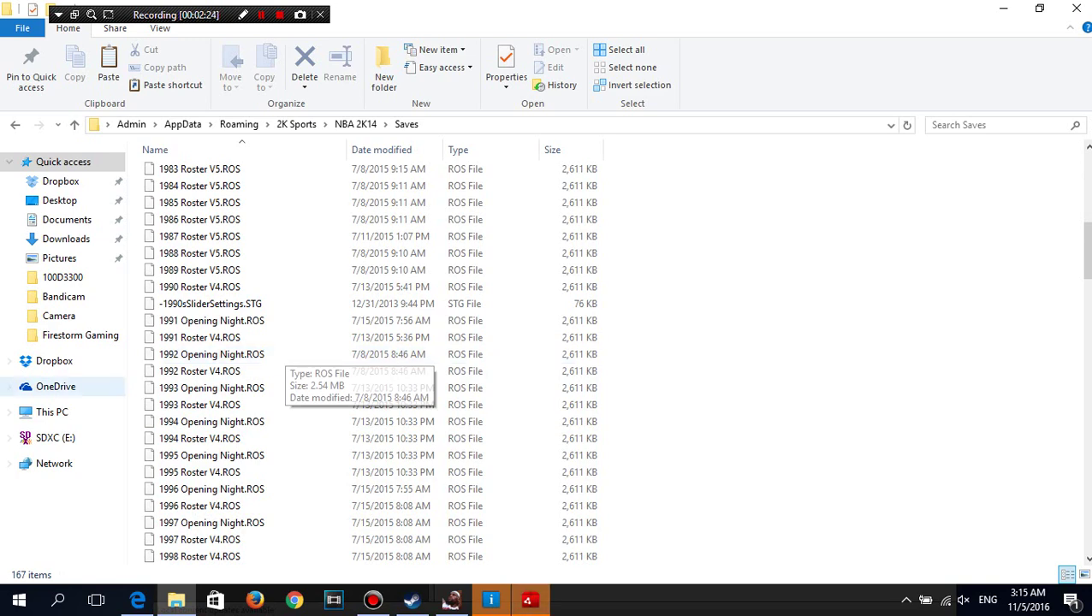
{"action": "scroll", "coordinate": [257, 476], "scroll_direction": "down", "scroll_amount": 20}
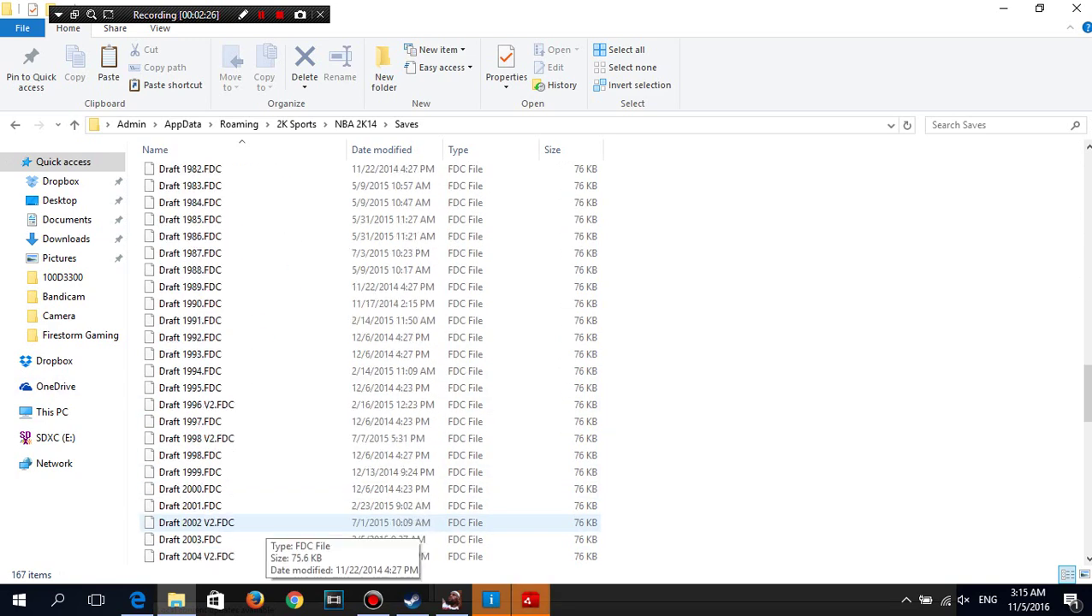
{"action": "scroll", "coordinate": [257, 475], "scroll_direction": "up", "scroll_amount": 6}
{"action": "scroll", "coordinate": [257, 387], "scroll_direction": "up", "scroll_amount": 20}
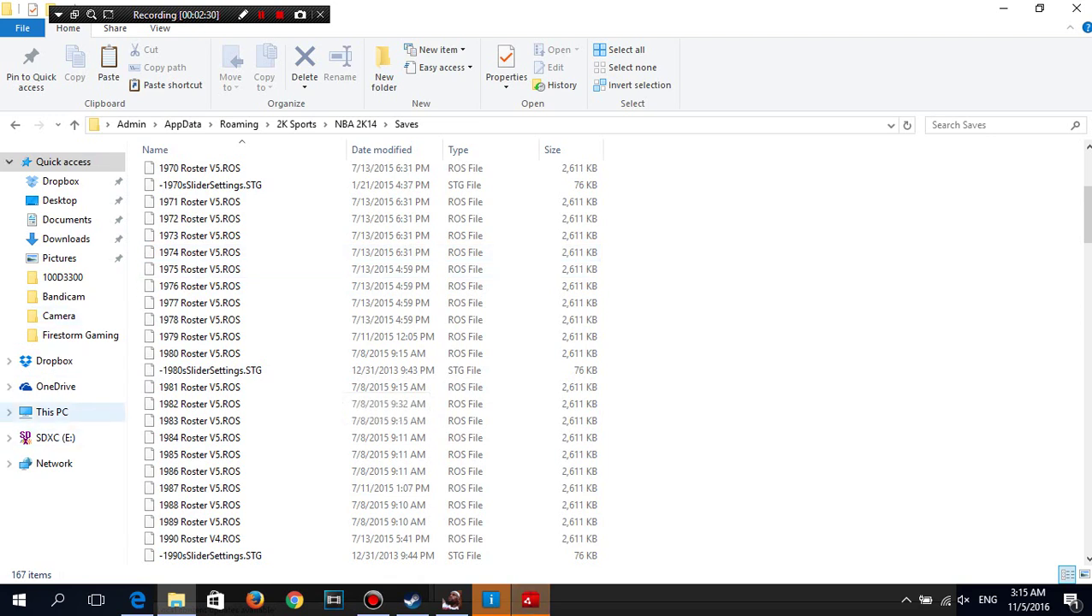
Step: Open Local Disk (D:) from This PC and look through its folders and files
{"action": "left_click", "coordinate": [52, 411]}
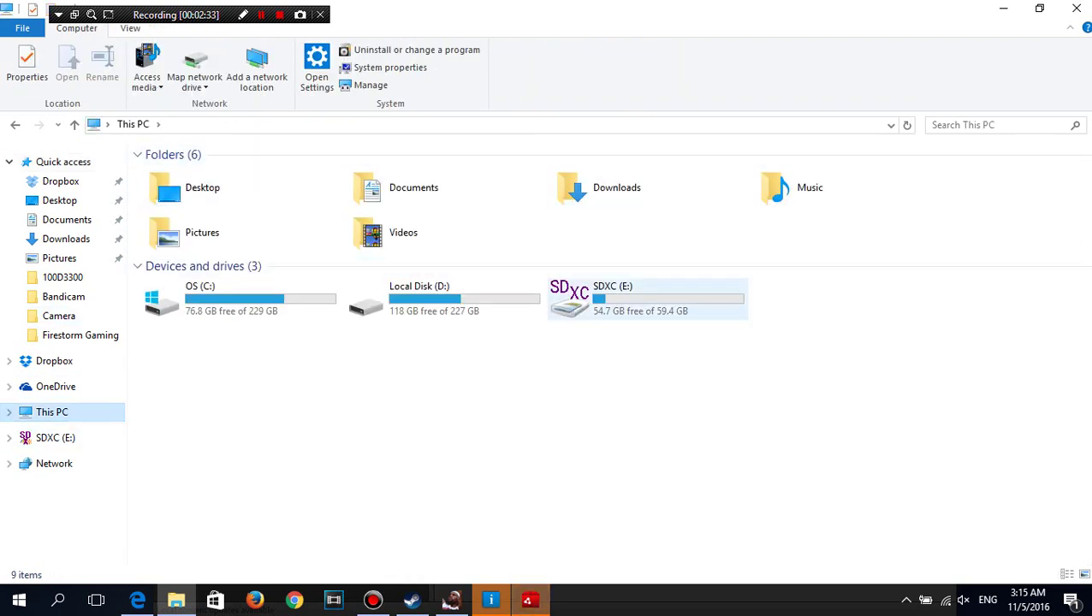
{"action": "double_click", "coordinate": [600, 298]}
{"action": "key", "text": "alt+Left"}
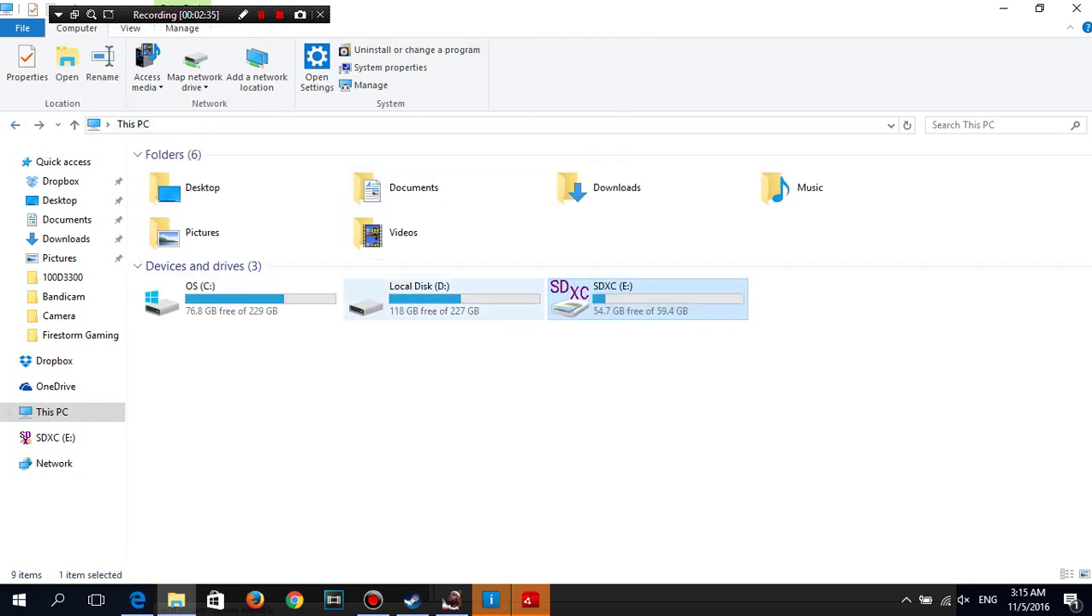
{"action": "double_click", "coordinate": [437, 298]}
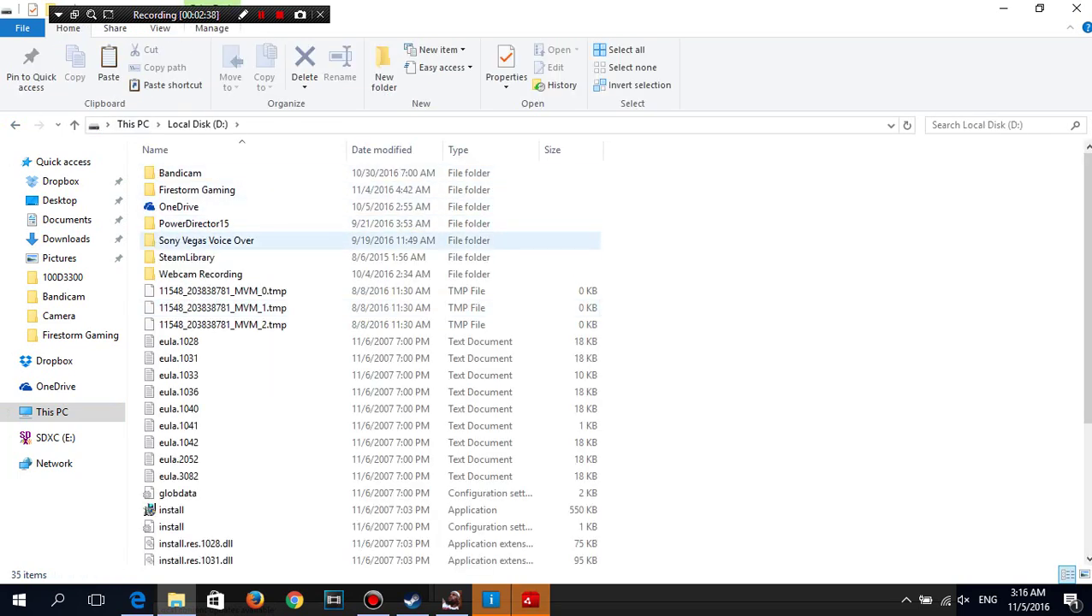
{"action": "scroll", "coordinate": [257, 204], "scroll_direction": "down", "scroll_amount": 4}
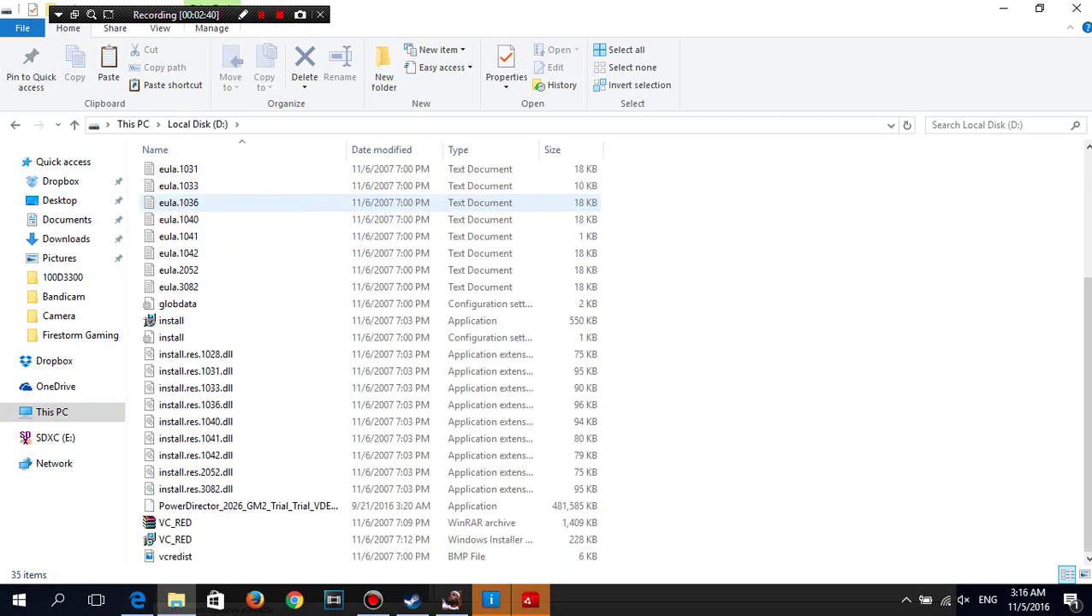
{"action": "scroll", "coordinate": [256, 204], "scroll_direction": "up", "scroll_amount": 4}
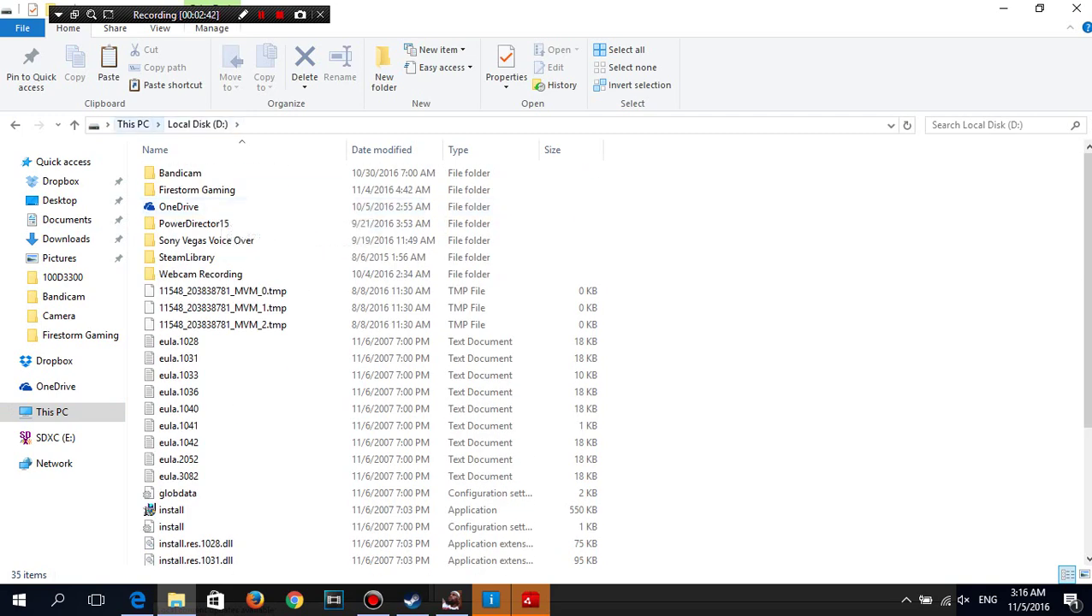
Step: Open the NBA2K14 game folder inside SteamLibrary > steamapps > common
{"action": "double_click", "coordinate": [187, 257]}
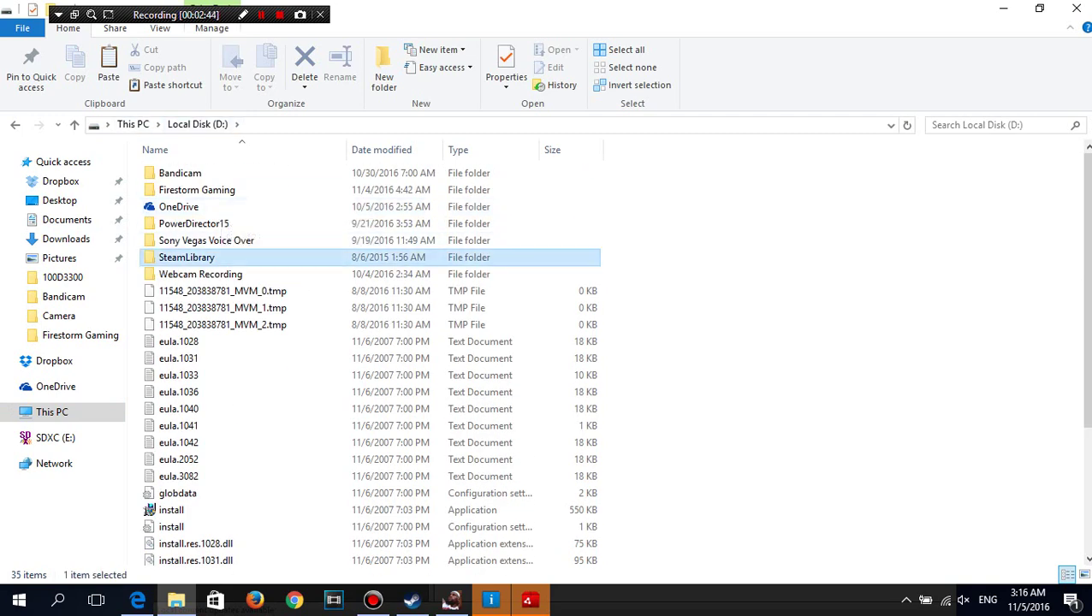
{"action": "double_click", "coordinate": [182, 173]}
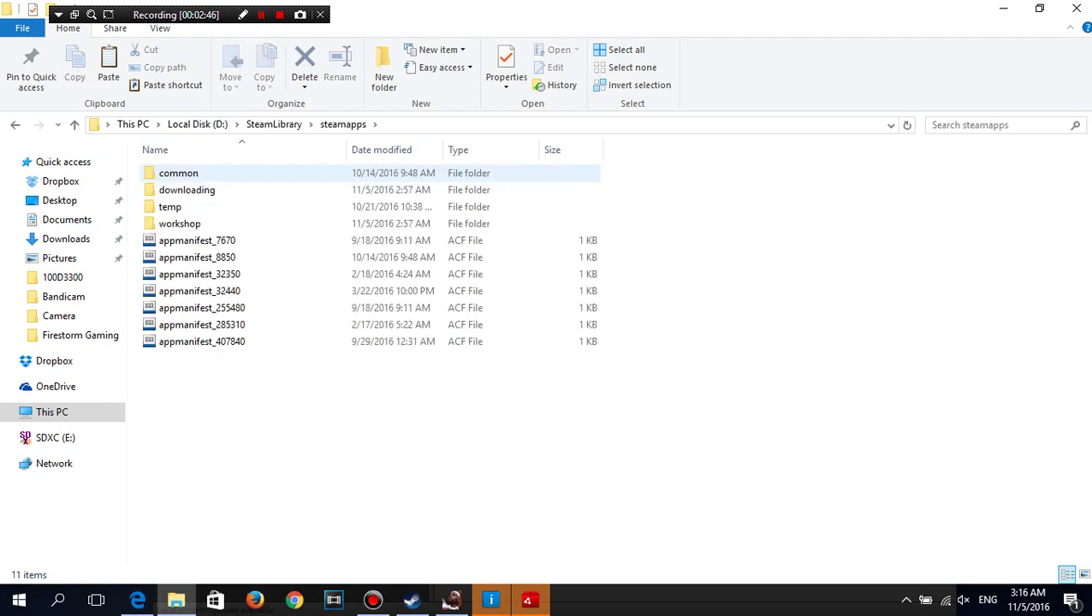
{"action": "double_click", "coordinate": [178, 173]}
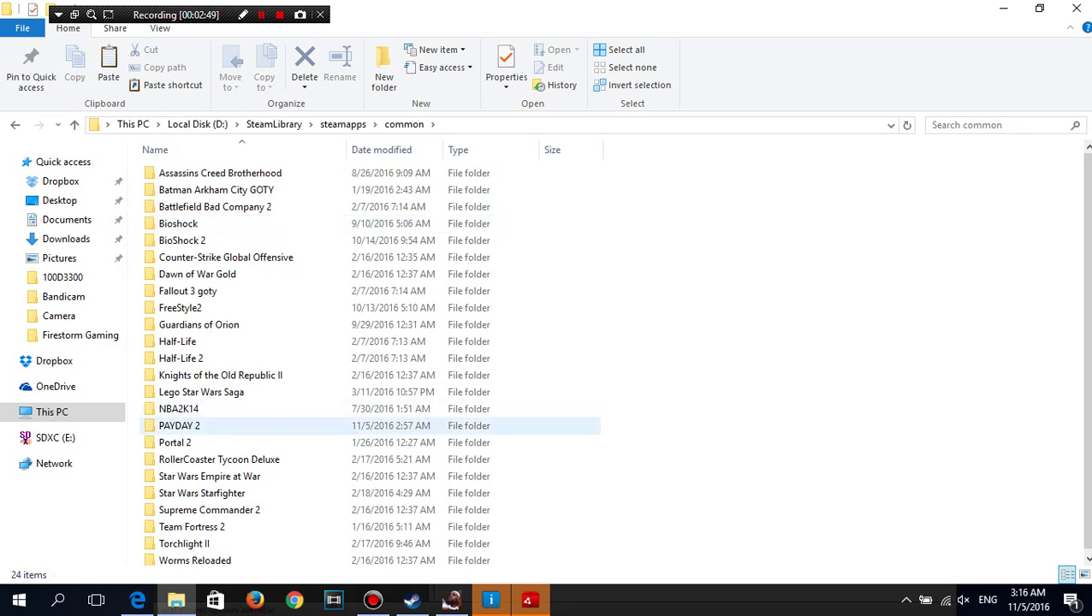
{"action": "double_click", "coordinate": [179, 408]}
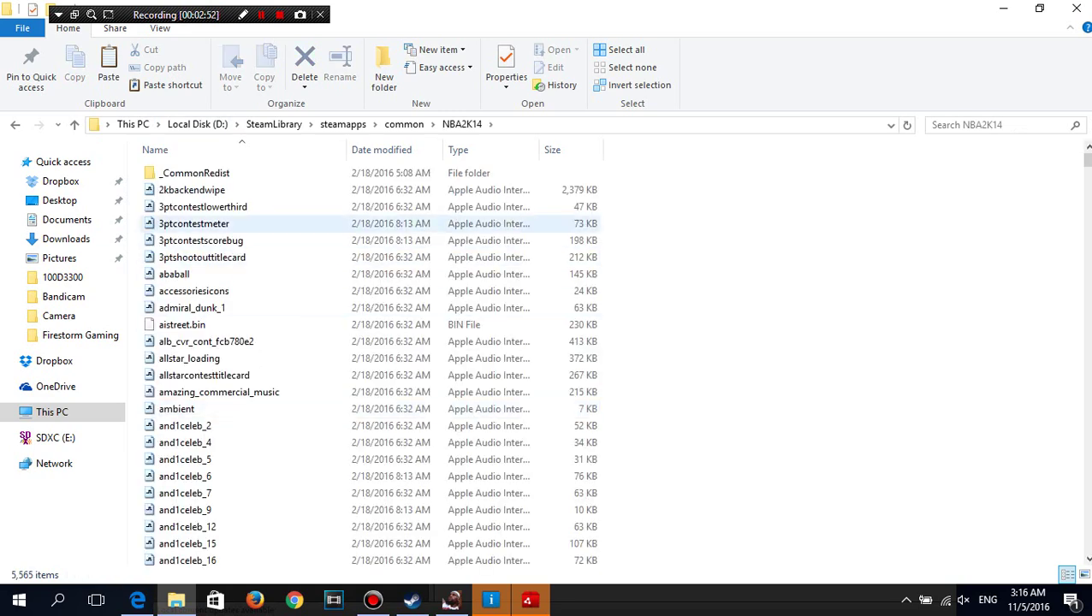
{"action": "scroll", "coordinate": [257, 223], "scroll_direction": "down", "scroll_amount": 4}
{"action": "scroll", "coordinate": [368, 360], "scroll_direction": "up", "scroll_amount": 4}
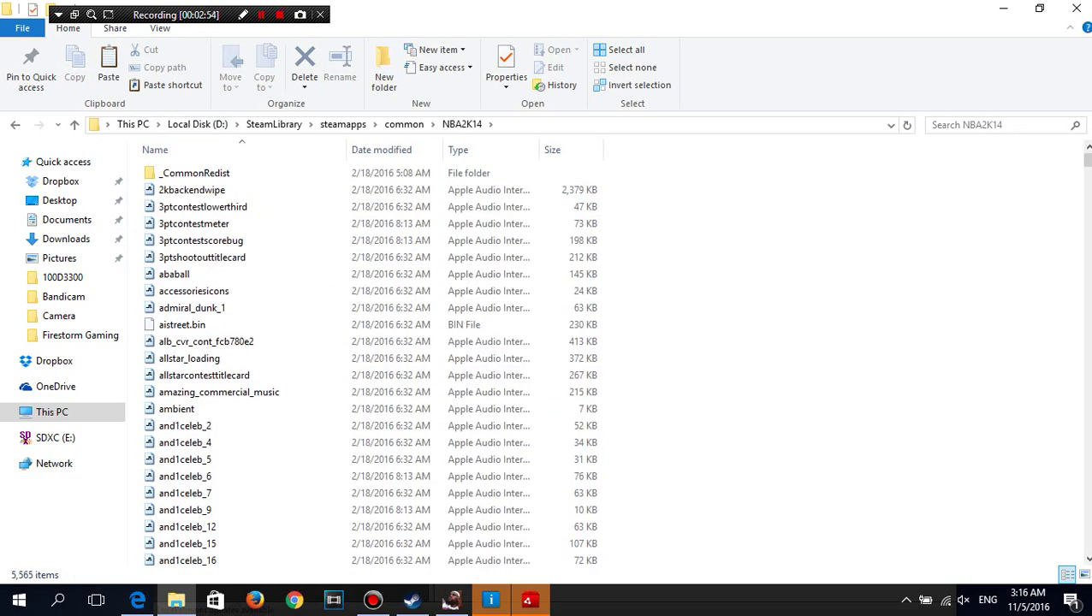
{"action": "left_click", "coordinate": [404, 124]}
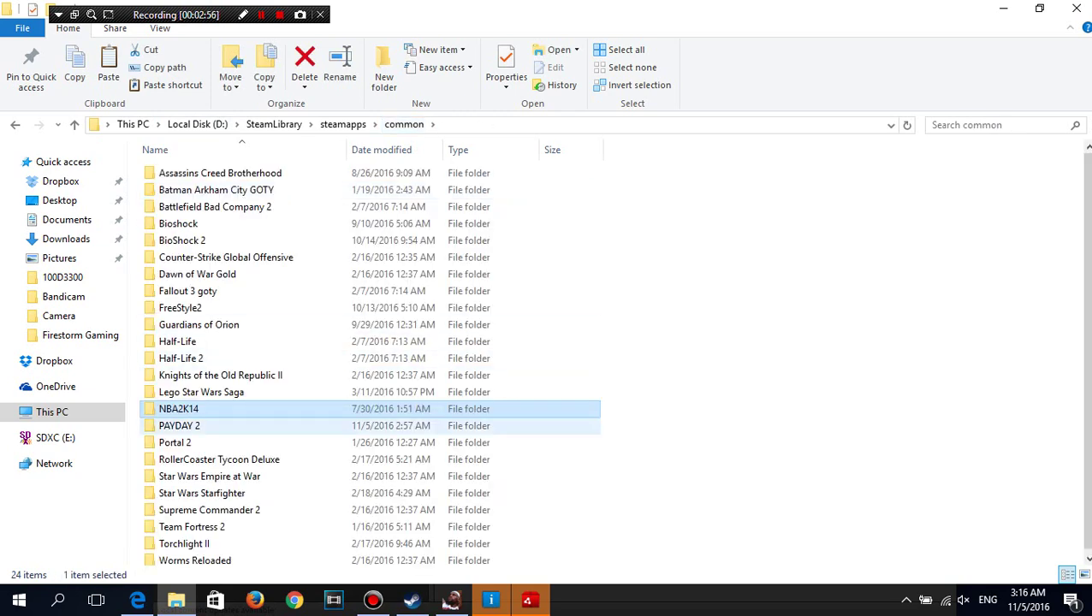
{"action": "double_click", "coordinate": [178, 409]}
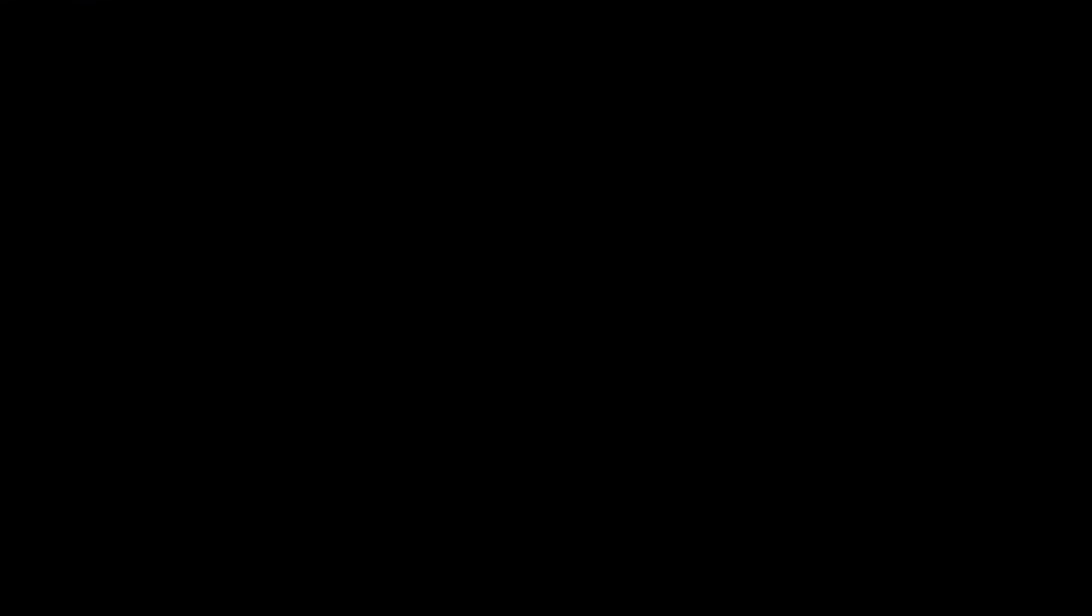
Step: Leave the MyCAREER player editor in NBA 2K14, discarding any changes to the player
{"action": "key", "text": "Escape"}
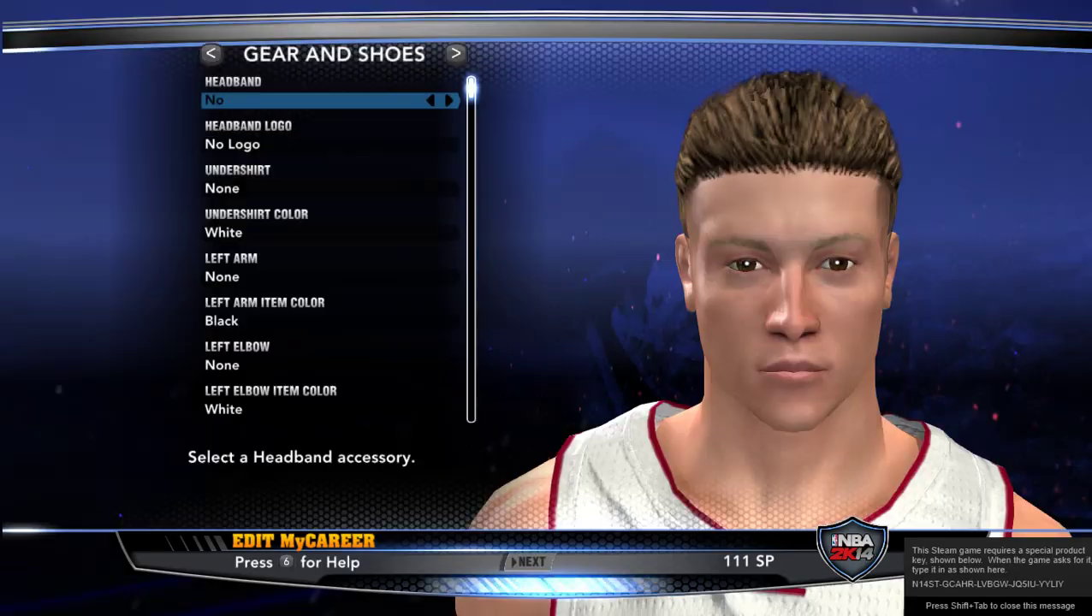
{"action": "key", "text": "Escape"}
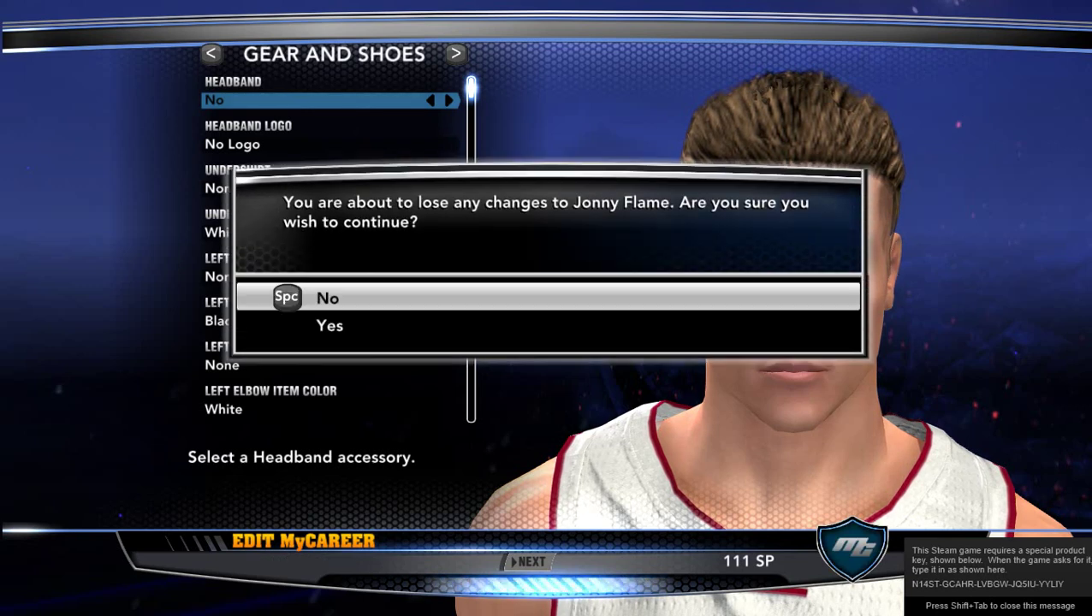
{"action": "key", "text": "Escape"}
{"action": "key", "text": "Escape"}
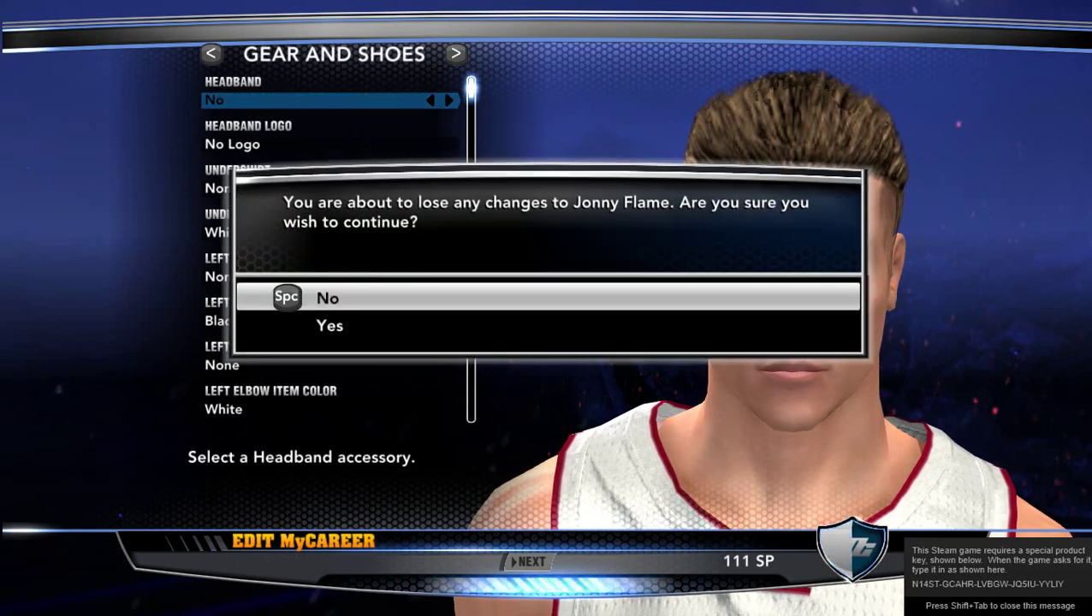
{"action": "key", "text": "Down"}
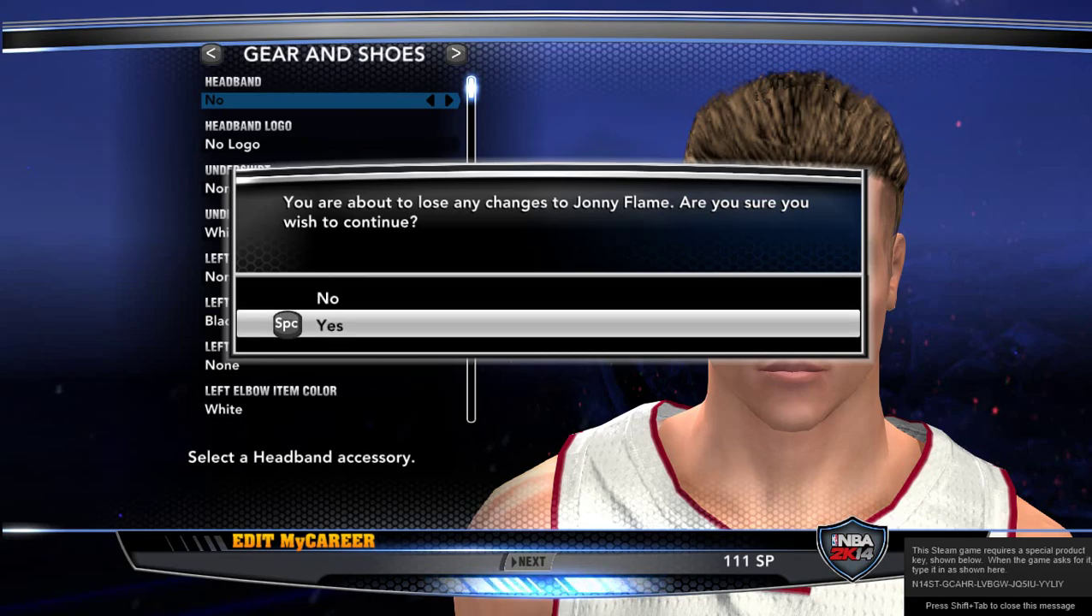
{"action": "key", "text": "space"}
Step: Quit the MyCAREER mode and return to the game's main menu
{"action": "key", "text": "Escape"}
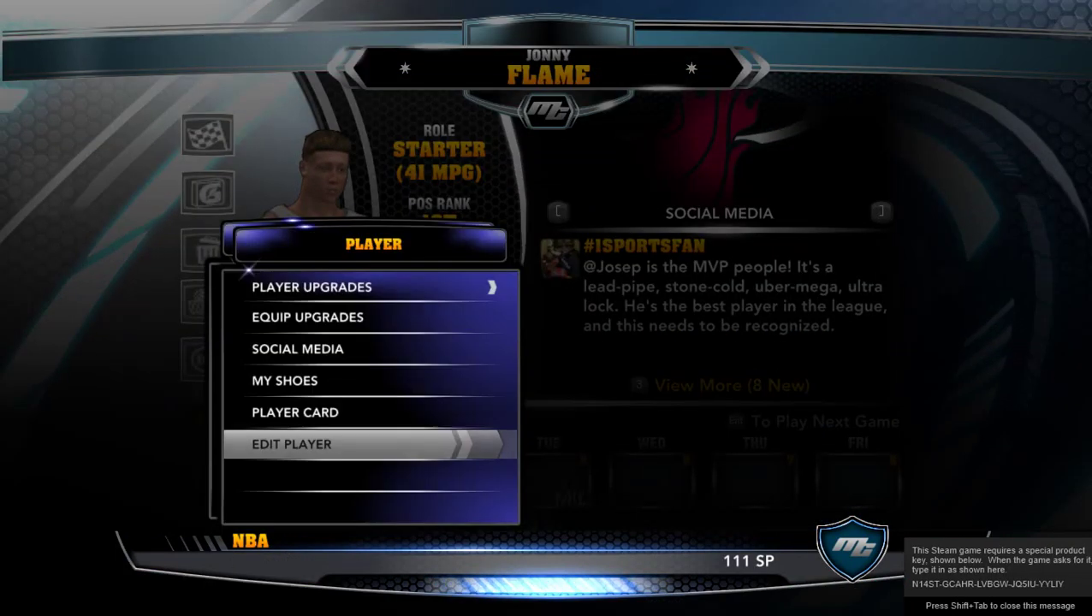
{"action": "key", "text": "Up"}
{"action": "key", "text": "Escape"}
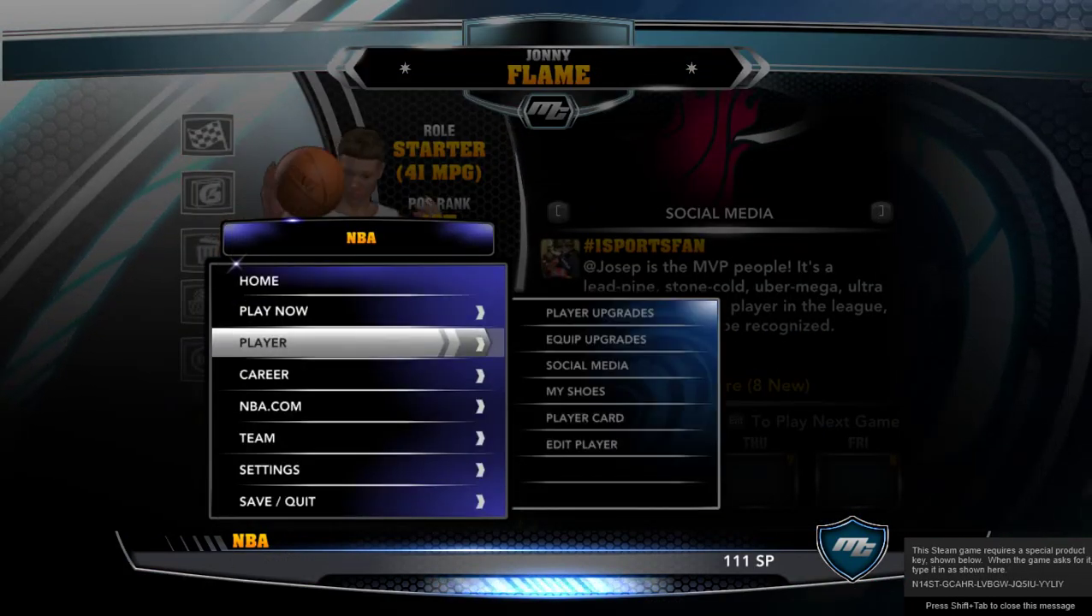
{"action": "key", "text": "Down"}
{"action": "key", "text": "Down"}
{"action": "key", "text": "Down"}
{"action": "key", "text": "Up"}
{"action": "key", "text": "Up"}
{"action": "key", "text": "Up"}
{"action": "key", "text": "Up"}
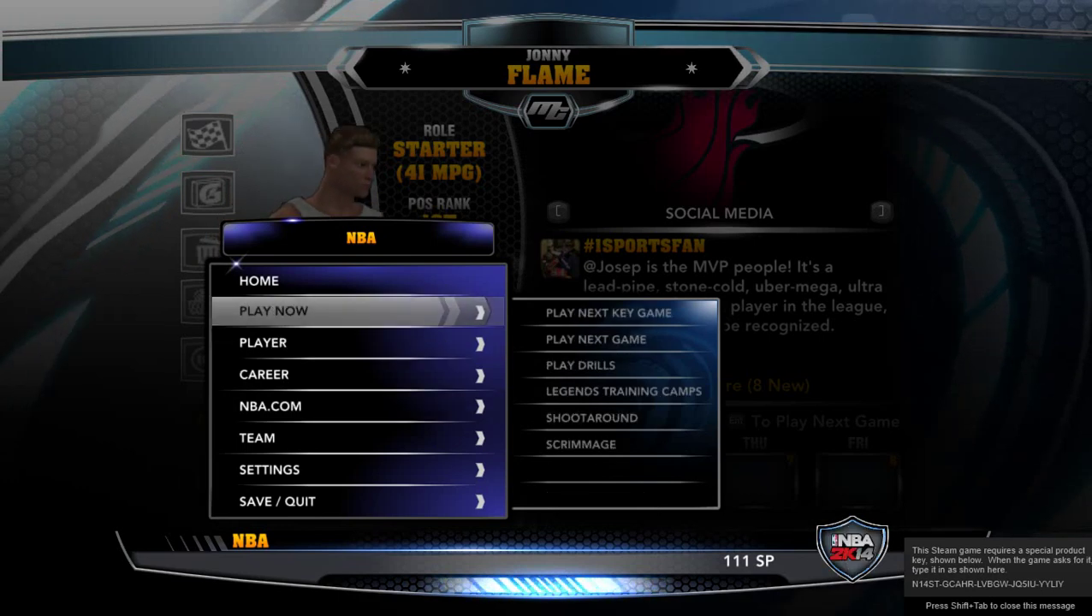
{"action": "key", "text": "Down"}
{"action": "key", "text": "Down"}
{"action": "key", "text": "Down"}
{"action": "key", "text": "Down"}
{"action": "key", "text": "Down"}
{"action": "key", "text": "Down"}
{"action": "key", "text": "space"}
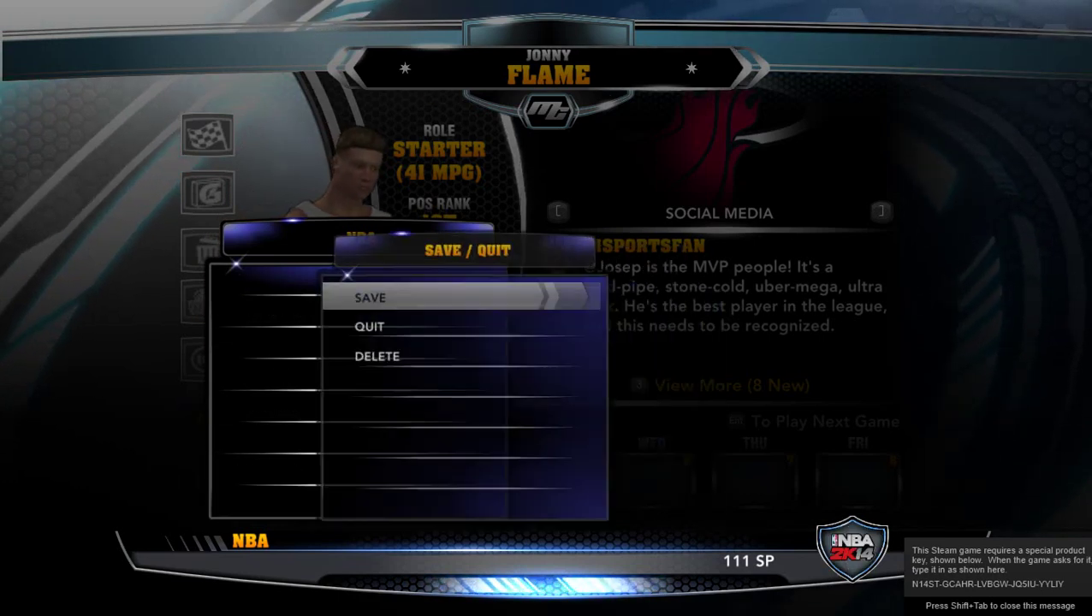
{"action": "key", "text": "Down"}
{"action": "key", "text": "space"}
{"action": "key", "text": "Down"}
{"action": "key", "text": "space"}
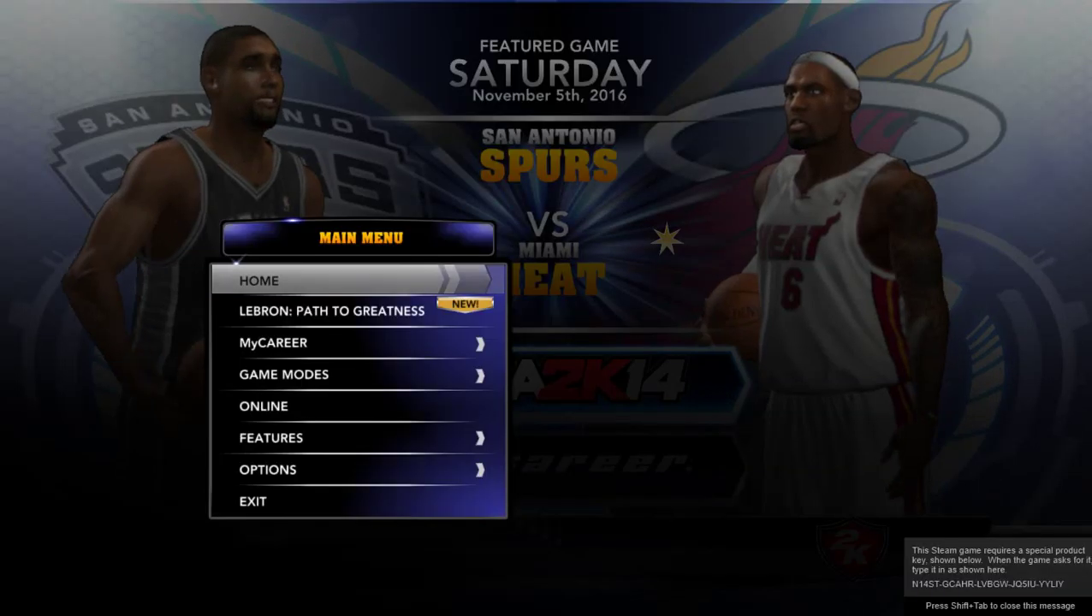
Step: Open the list of loadable save files through the game's load option, accepting the loss of unsaved changes
{"action": "key", "text": "Down"}
{"action": "key", "text": "Down"}
{"action": "key", "text": "Down"}
{"action": "key", "text": "Down"}
{"action": "key", "text": "Down"}
{"action": "key", "text": "Down"}
{"action": "key", "text": "space"}
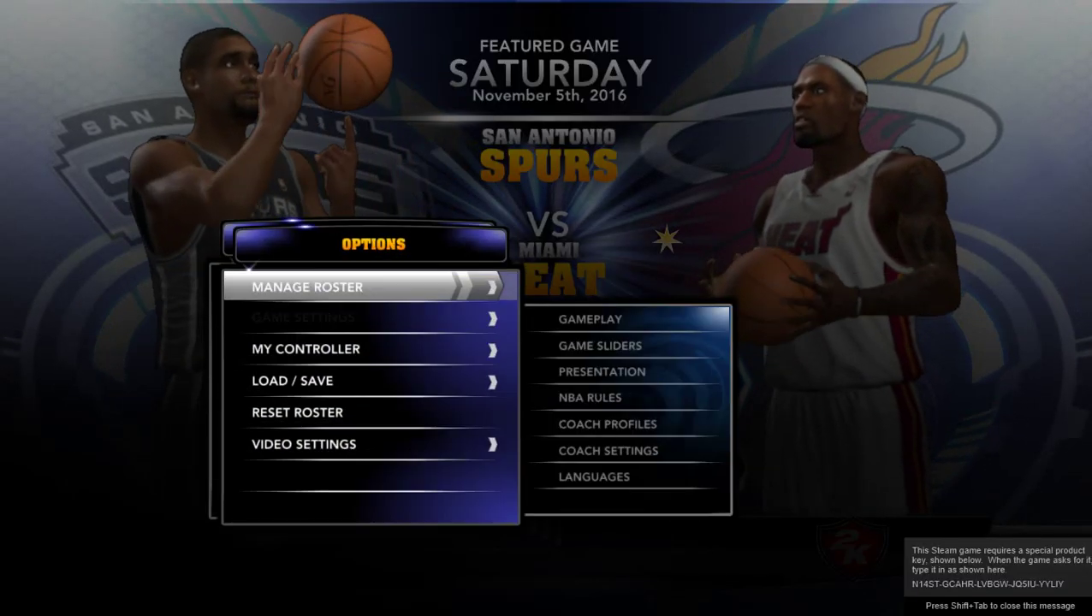
{"action": "key", "text": "Down"}
{"action": "key", "text": "Down"}
{"action": "key", "text": "Down"}
{"action": "key", "text": "space"}
{"action": "key", "text": "space"}
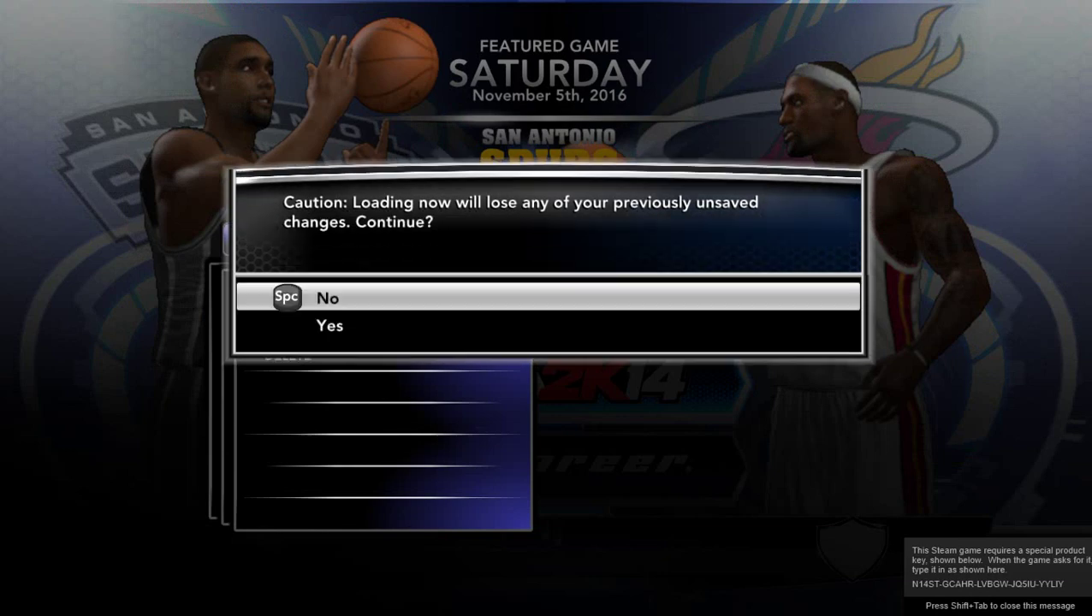
{"action": "key", "text": "Down"}
{"action": "key", "text": "space"}
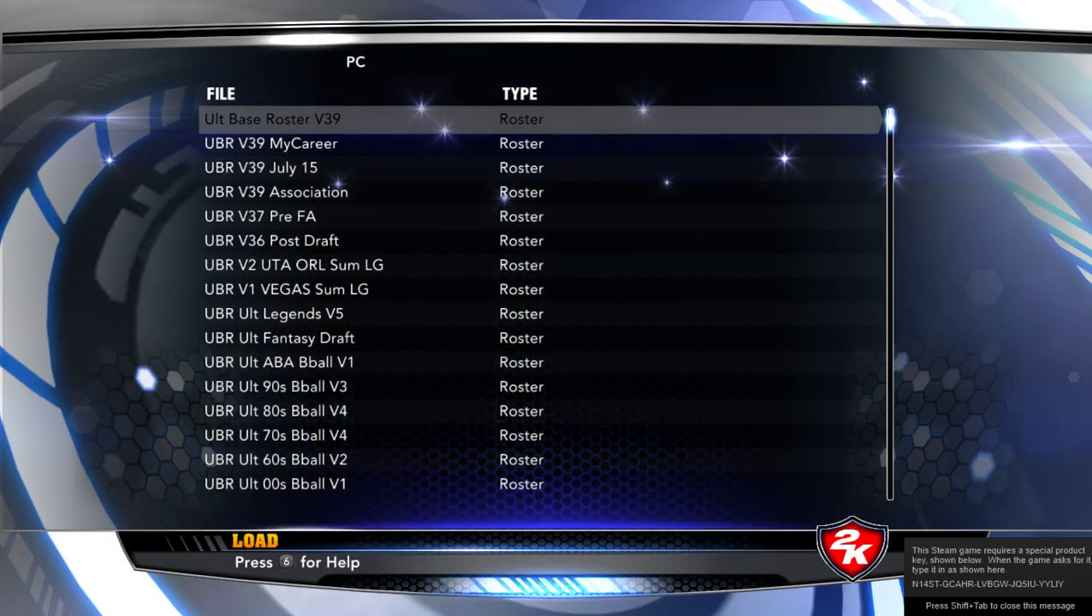
Step: Look through the installed roster, settings and career files in the load list
{"action": "key", "text": "Down"}
{"action": "key", "text": "Down"}
{"action": "key", "text": "Down"}
{"action": "key", "text": "Down"}
{"action": "key", "text": "Down"}
{"action": "key", "text": "Down"}
{"action": "key", "text": "Down"}
{"action": "key", "text": "Down"}
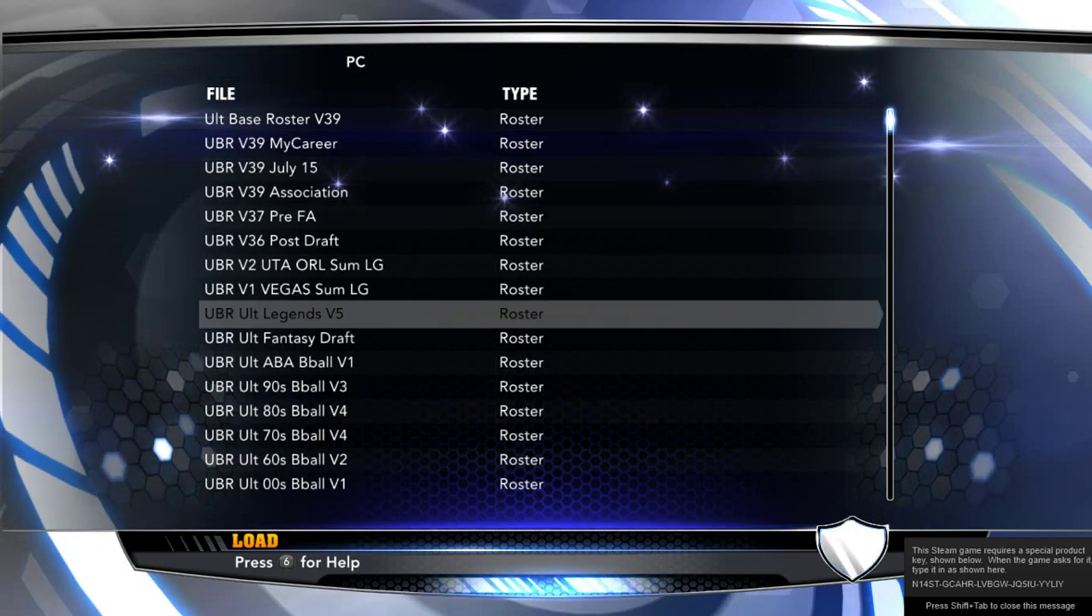
{"action": "key", "text": "Down"}
{"action": "key", "text": "Down"}
{"action": "key", "text": "Down"}
{"action": "key", "text": "Down"}
{"action": "key", "text": "Down"}
{"action": "key", "text": "Down"}
{"action": "key", "text": "Down"}
{"action": "key", "text": "Down"}
{"action": "key", "text": "Down"}
{"action": "key", "text": "Down"}
{"action": "key", "text": "Down"}
{"action": "key", "text": "Down"}
{"action": "key", "text": "Down"}
{"action": "key", "text": "Down"}
{"action": "key", "text": "Down"}
{"action": "key", "text": "Down"}
{"action": "key", "text": "Down"}
{"action": "key", "text": "Down"}
{"action": "key", "text": "Down"}
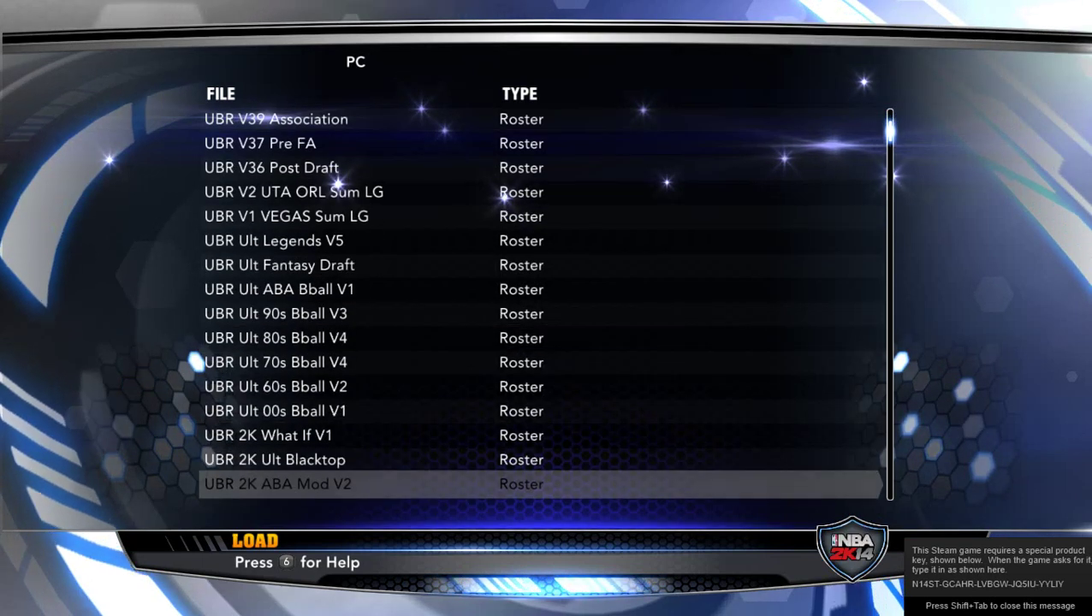
{"action": "key", "text": "Down"}
{"action": "key", "text": "Down"}
{"action": "key", "text": "Down"}
{"action": "key", "text": "Down"}
{"action": "key", "text": "Down"}
{"action": "key", "text": "Down"}
{"action": "key", "text": "Down"}
{"action": "key", "text": "Down"}
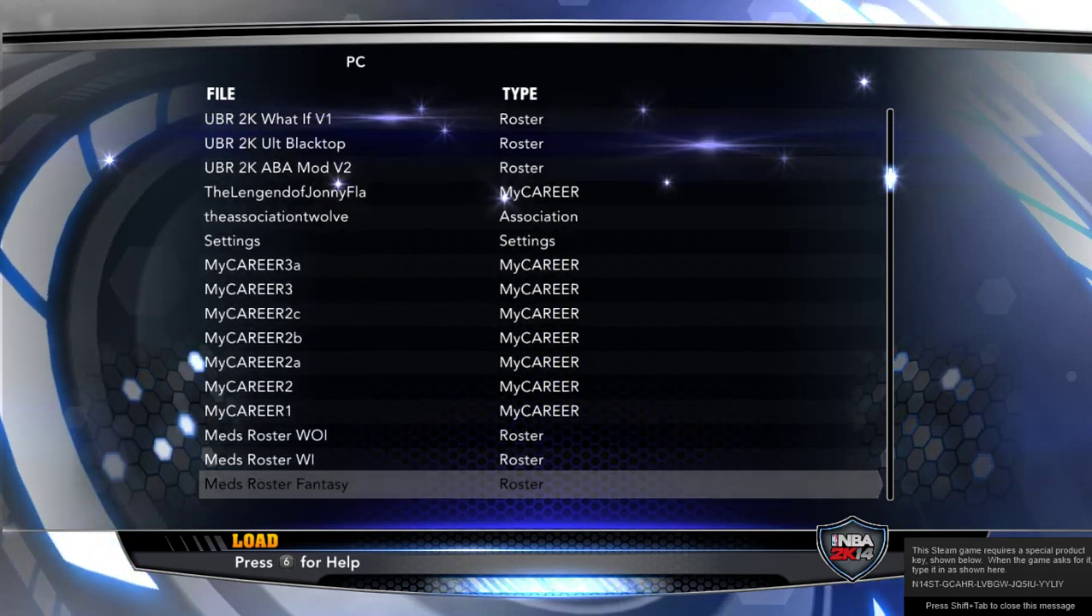
Step: Load the "Meds Roster Exhibition" roster and leave the load list
{"action": "key", "text": "Up"}
{"action": "key", "text": "Up"}
{"action": "key", "text": "Up"}
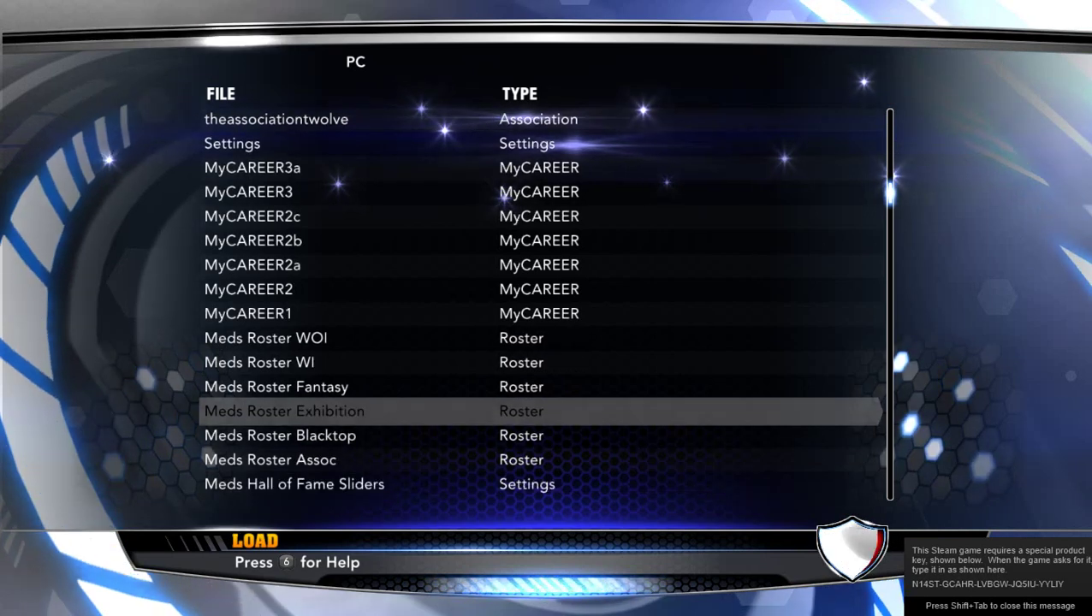
{"action": "key", "text": "Return"}
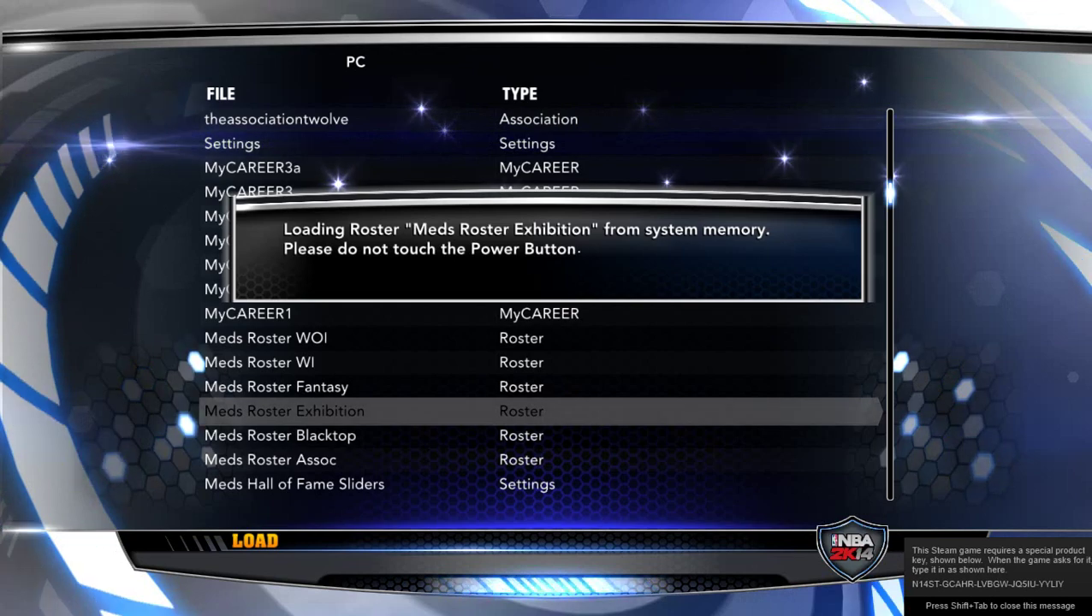
{"action": "key", "text": "Escape"}
{"action": "key", "text": "Escape"}
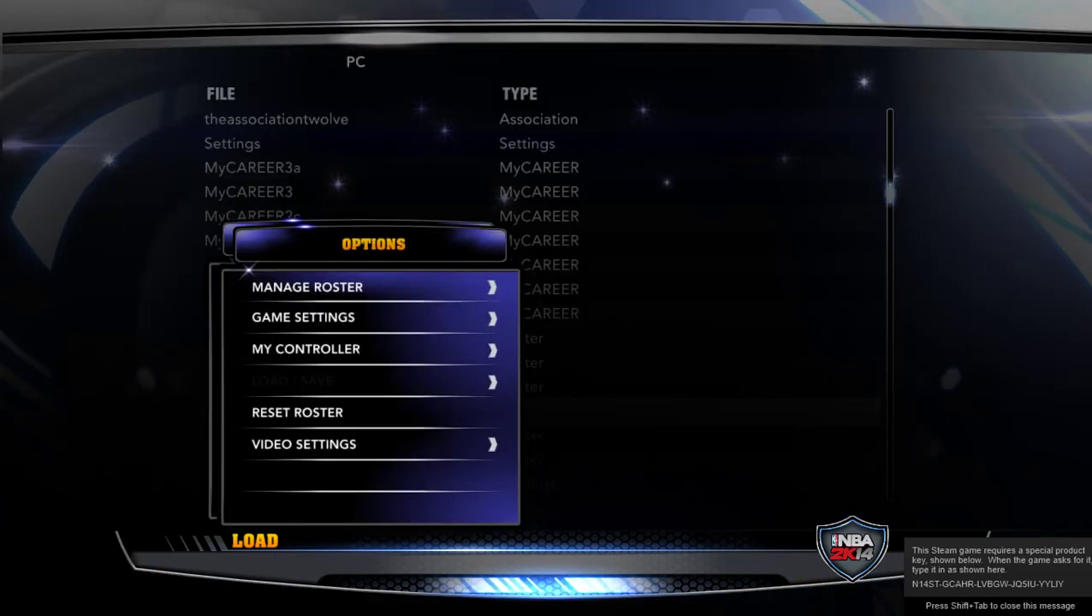
Step: Return to the home screen and open the Quick Game team selection
{"action": "key", "text": "Escape"}
{"action": "key", "text": "Up"}
{"action": "key", "text": "Up"}
{"action": "key", "text": "Up"}
{"action": "key", "text": "Up"}
{"action": "key", "text": "Up"}
{"action": "key", "text": "Up"}
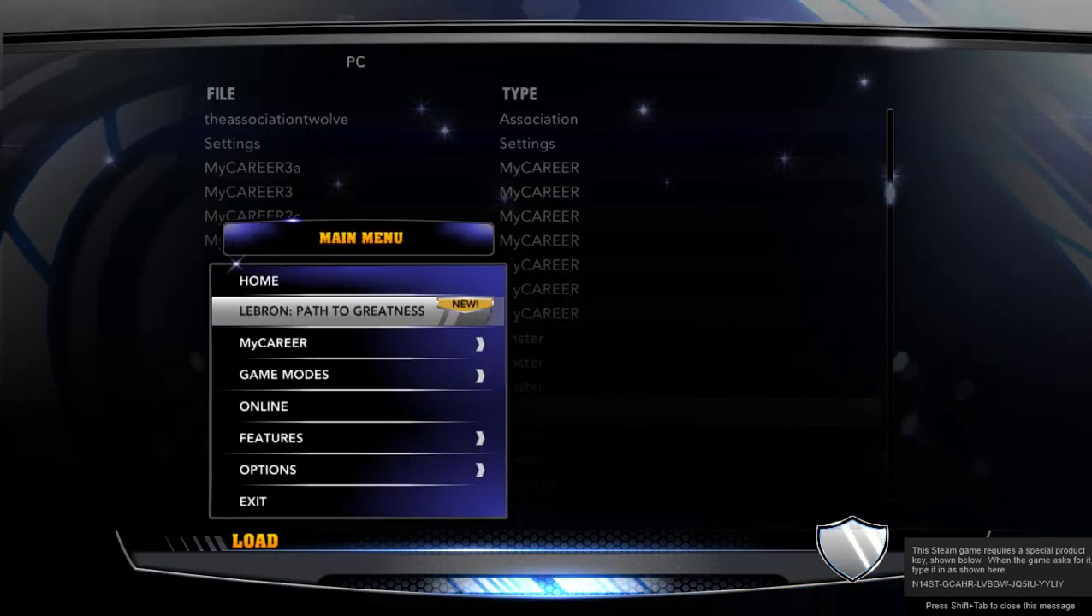
{"action": "key", "text": "Return"}
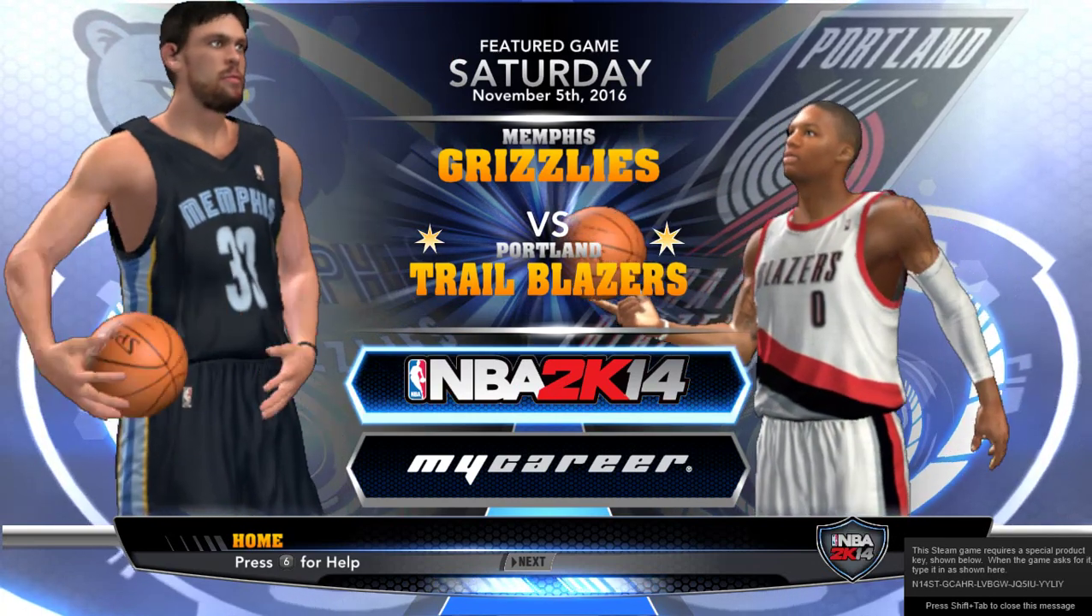
{"action": "key", "text": "Return"}
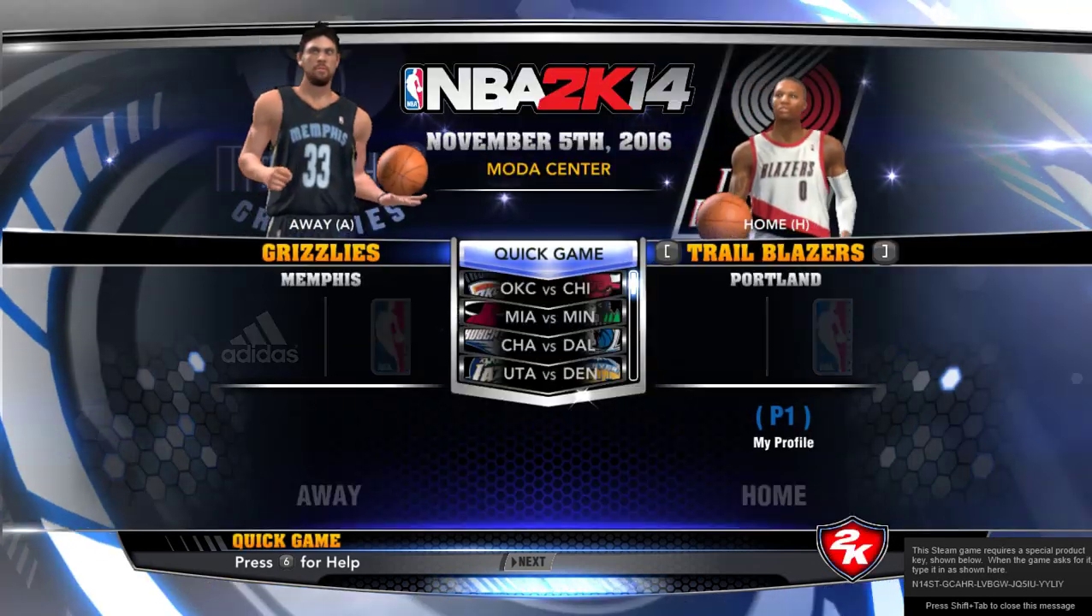
Step: Cycle the Quick Game home team through the Wizards and Thunder to the Detroit Pistons
{"action": "key", "text": "Right"}
{"action": "key", "text": "Left"}
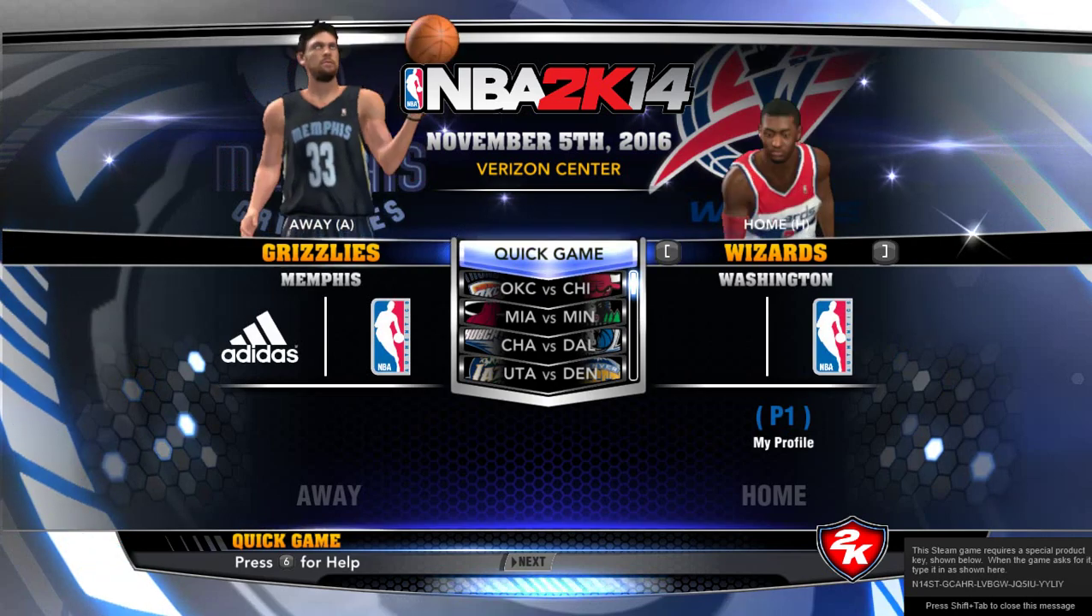
{"action": "key", "text": "Left"}
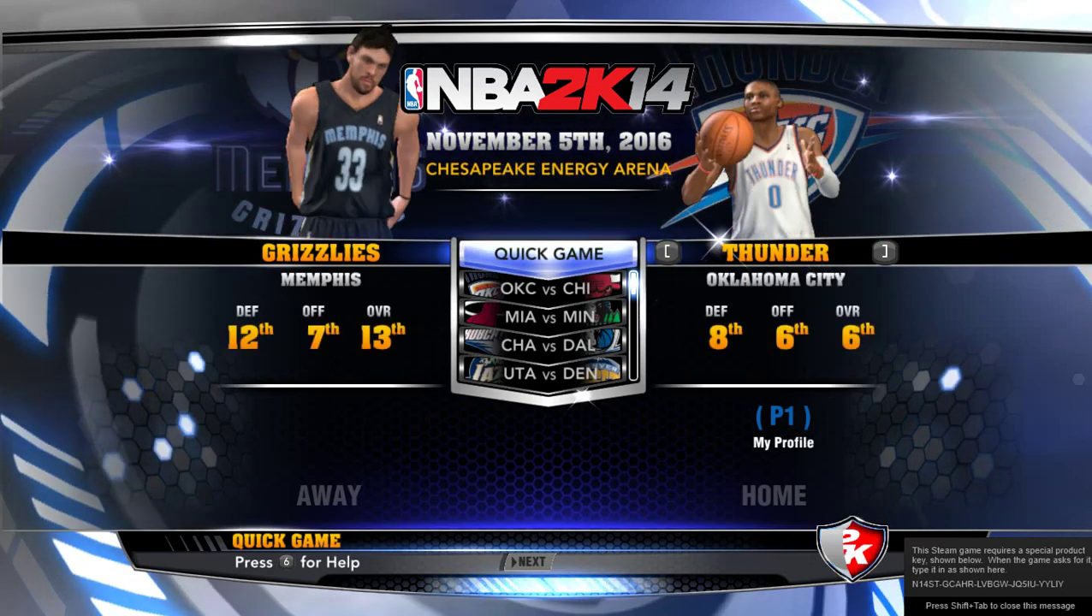
{"action": "key", "text": "Left"}
{"action": "key", "text": "Left"}
{"action": "key", "text": "Left"}
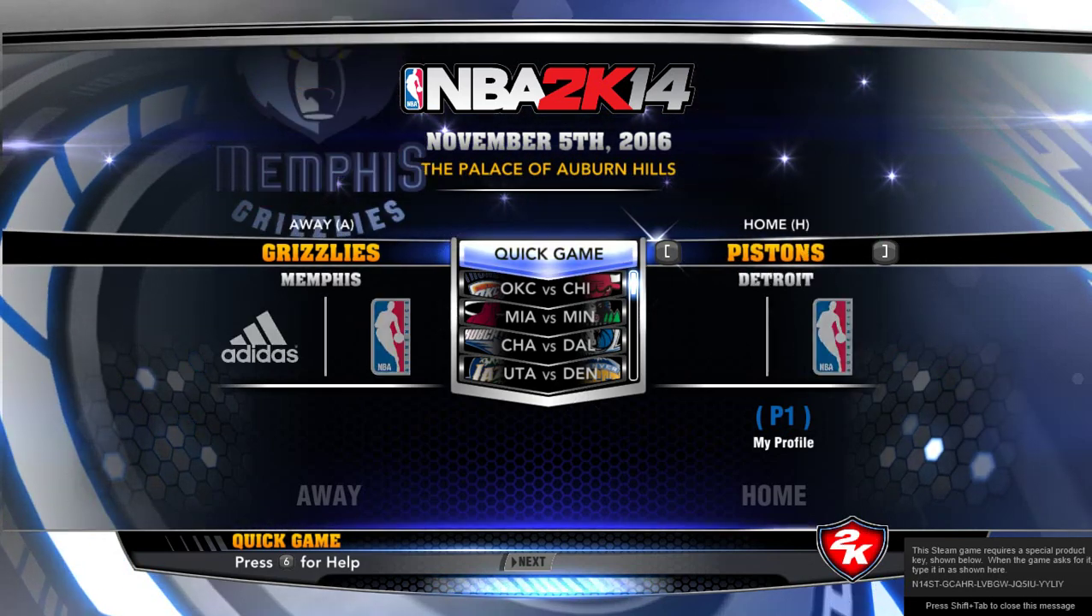